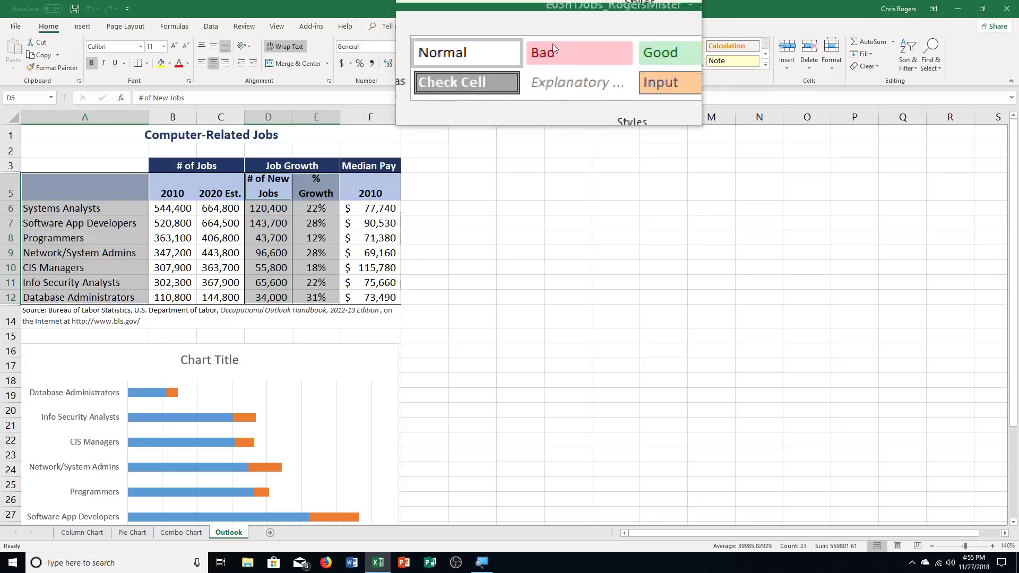
Step: Save a copy of the workbook as e03h2Jobs_RogersMister, replacing h1 with h2
click(911, 563)
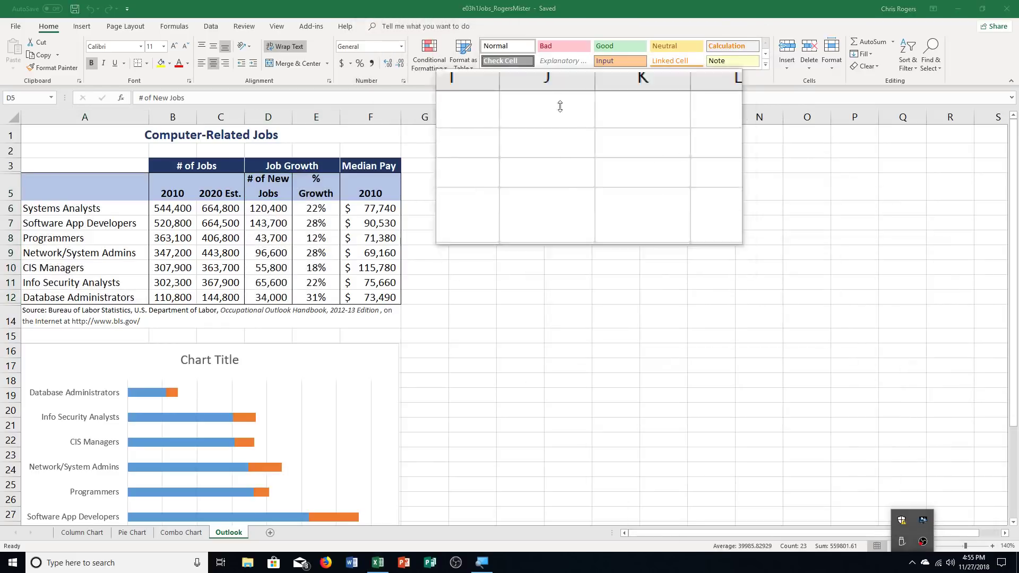
click(480, 4)
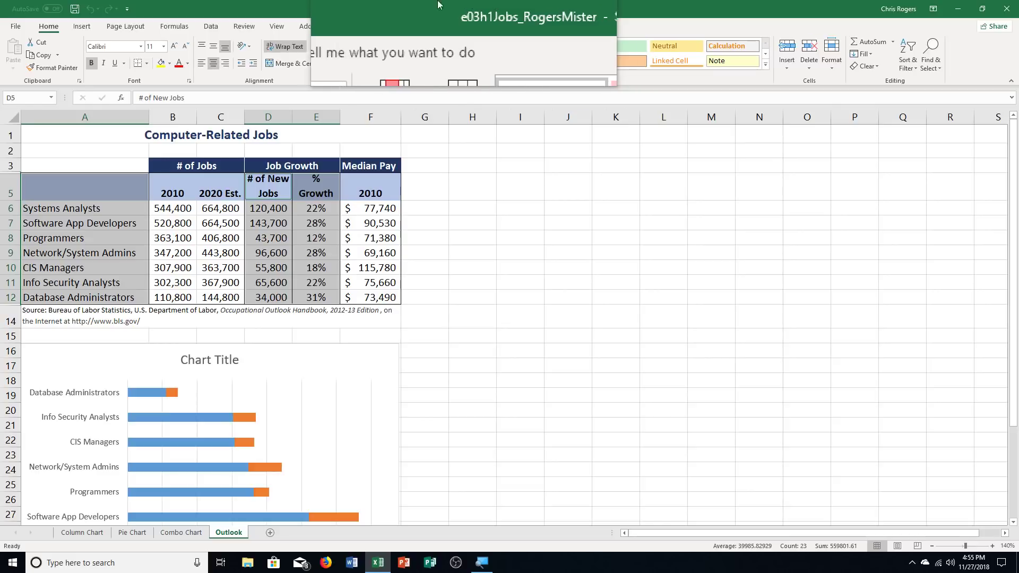
click(10, 26)
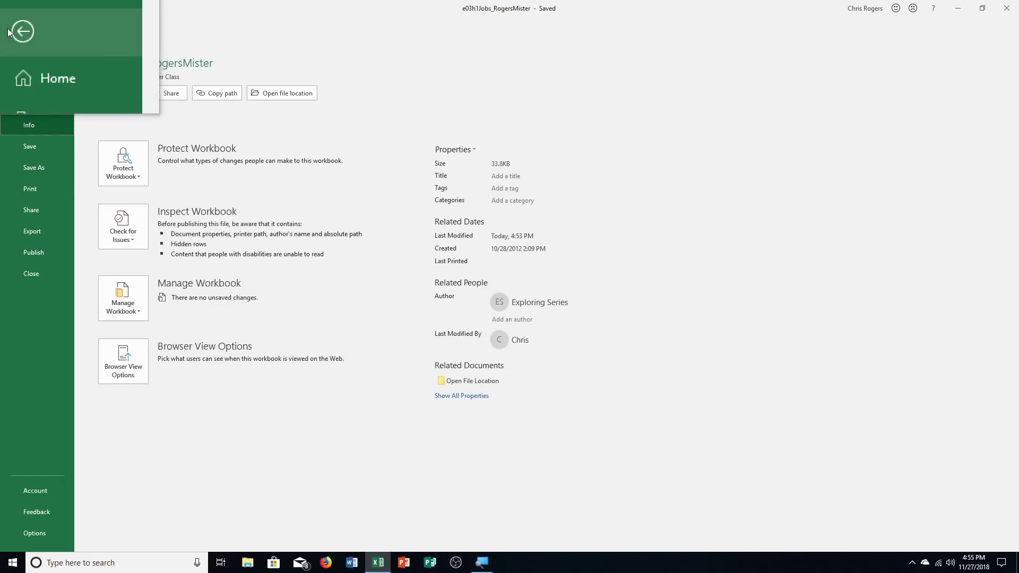
click(38, 167)
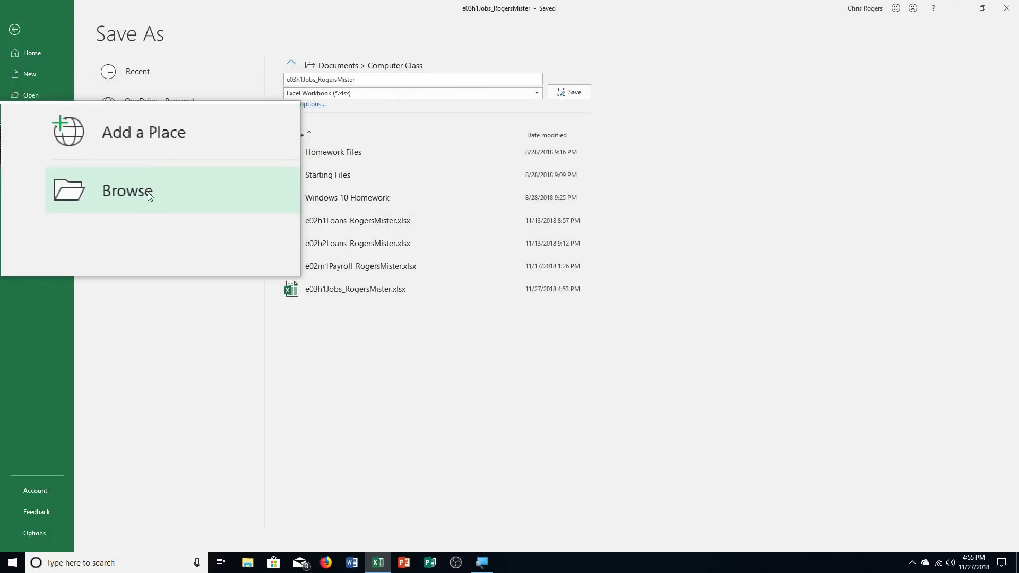
click(147, 191)
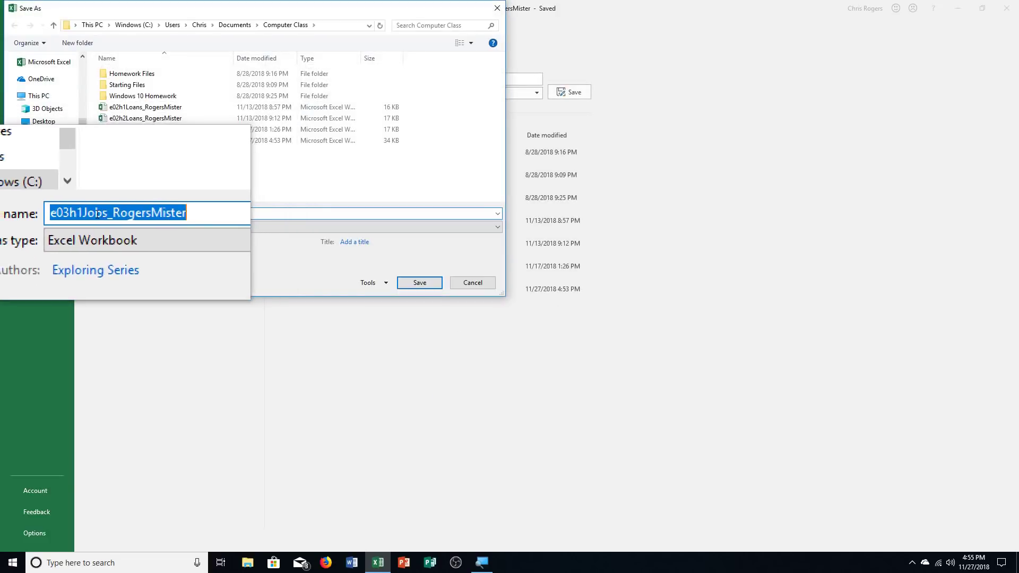
click(92, 213)
key(BackSpace)
text(2)
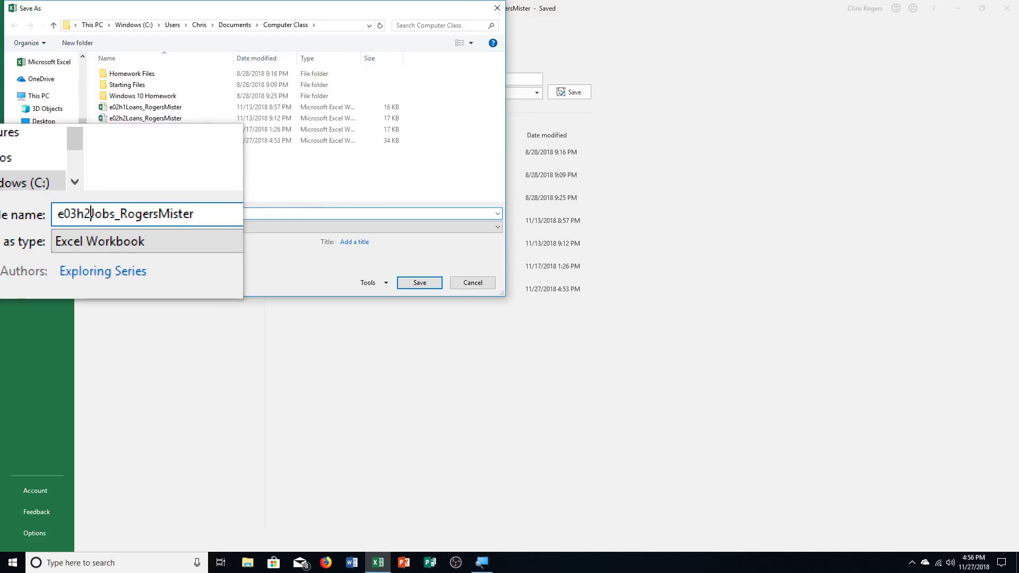
key(Return)
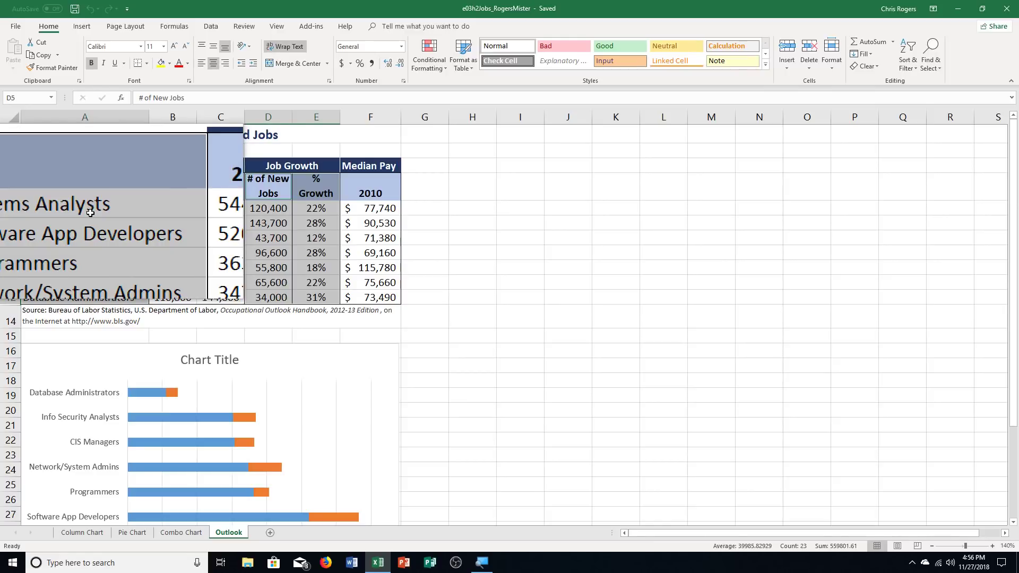
Step: Go to the Combo Chart sheet with the # of New Jobs columns and % Growth line
drag(90, 212, 539, 267)
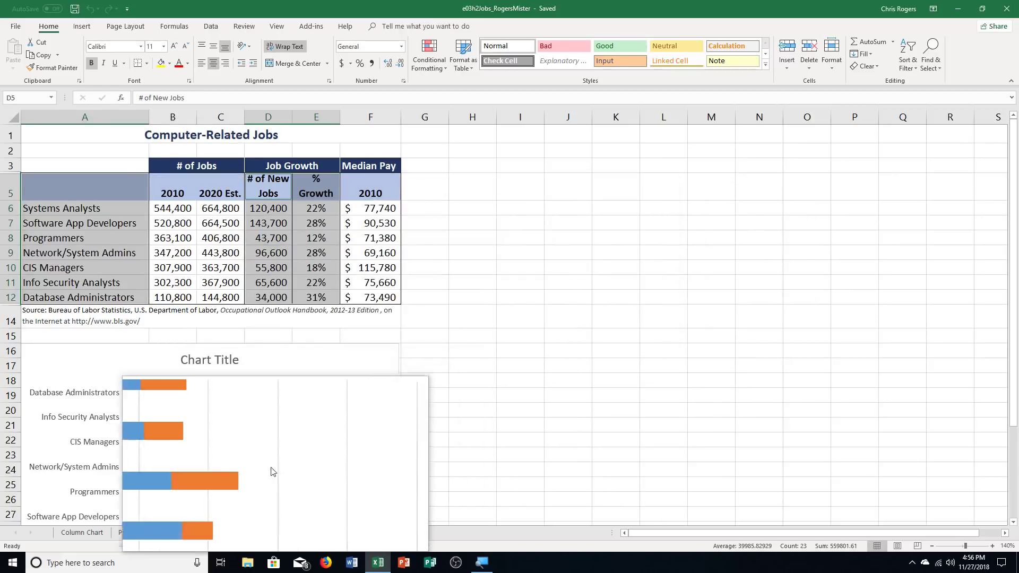
click(175, 533)
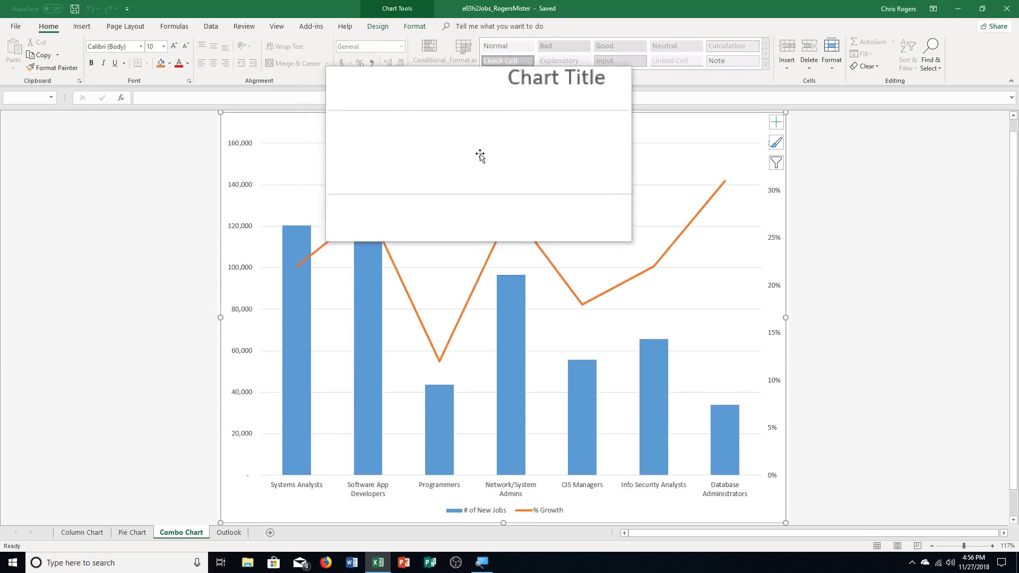
Step: Change the combo chart title from 'Chart Title' to 'Number of New Computer-Related Jobs by 2020'
click(500, 126)
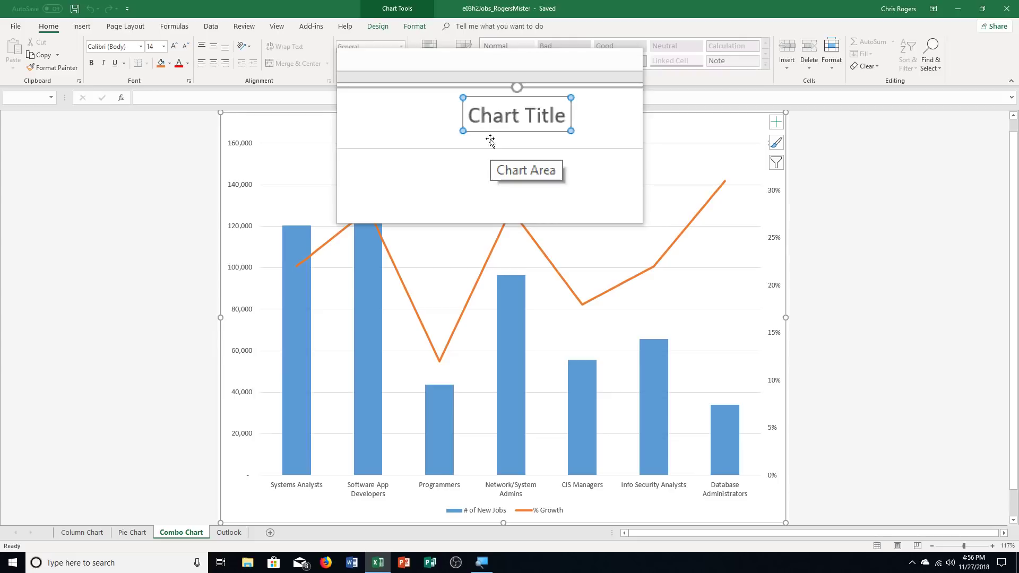
text(Numb)
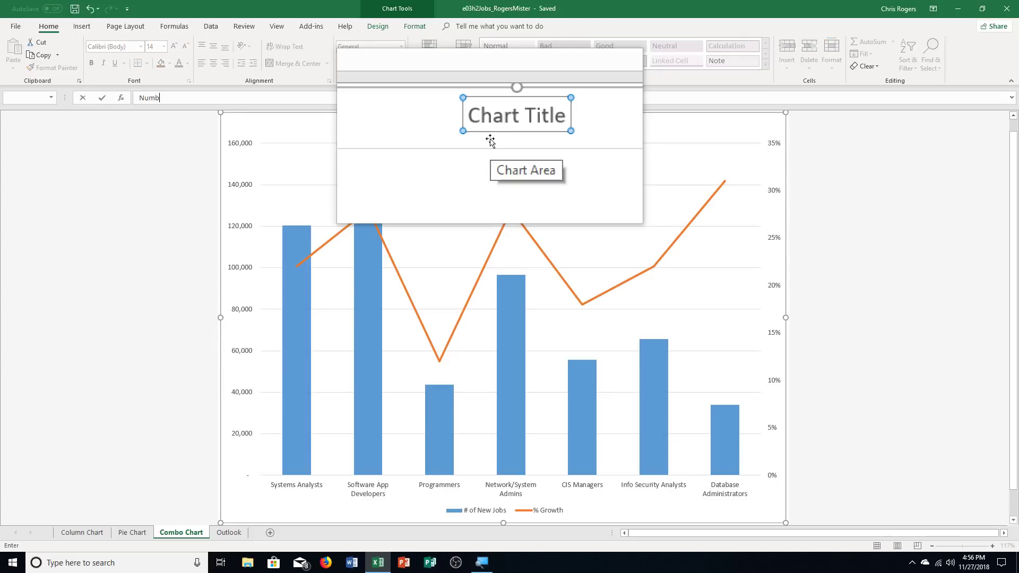
text(er of New Computer-Related Jobs by 2020)
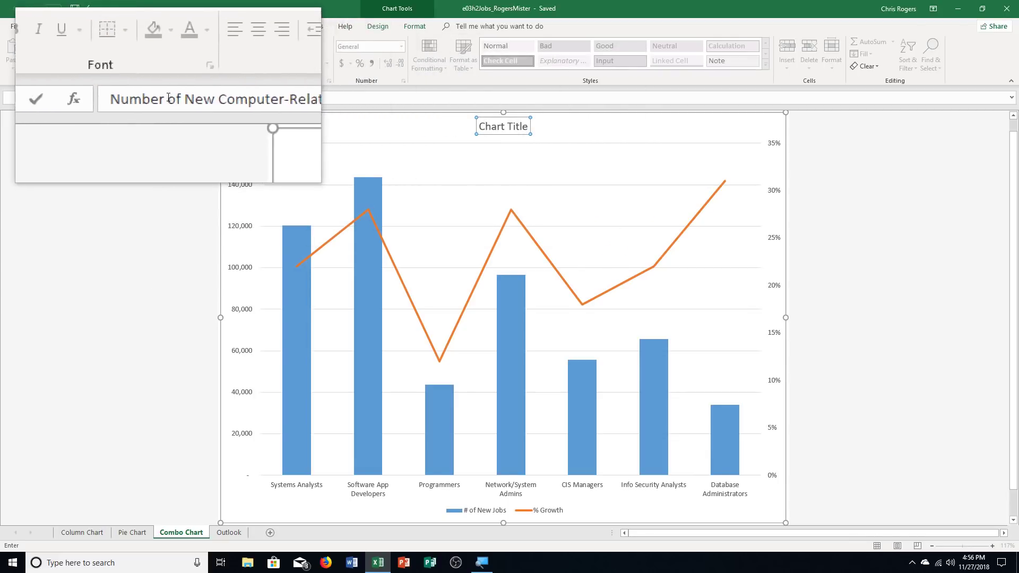
key(Return)
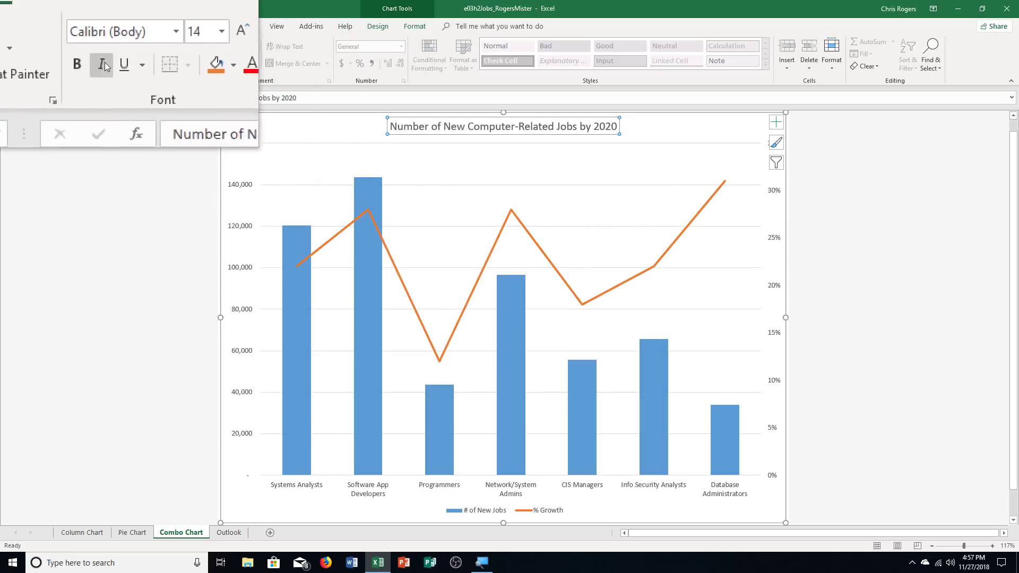
Step: Make the combo chart title bold with Black, Text 1 font colour, then go to the Pie Chart sheet
click(105, 63)
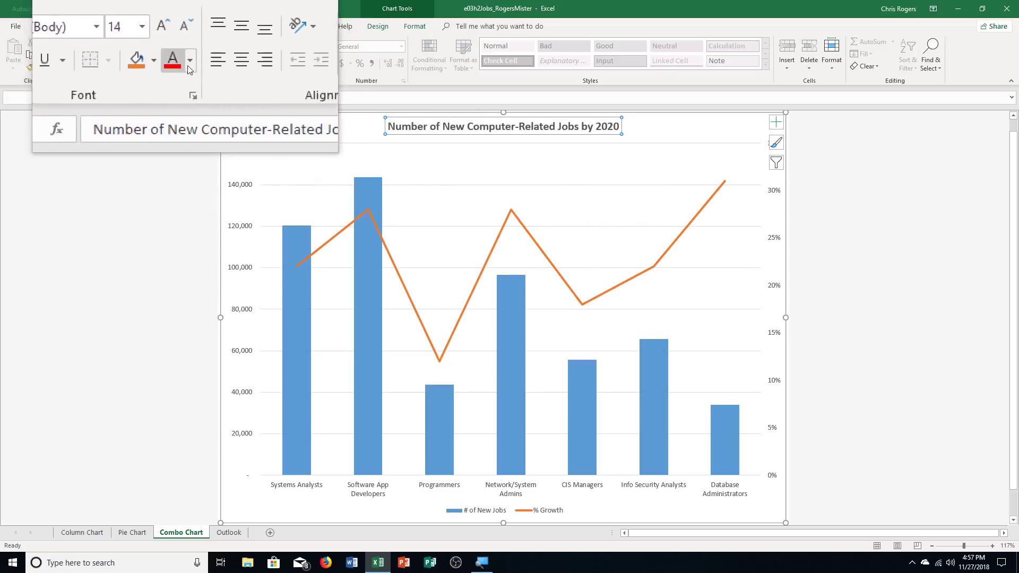
click(186, 64)
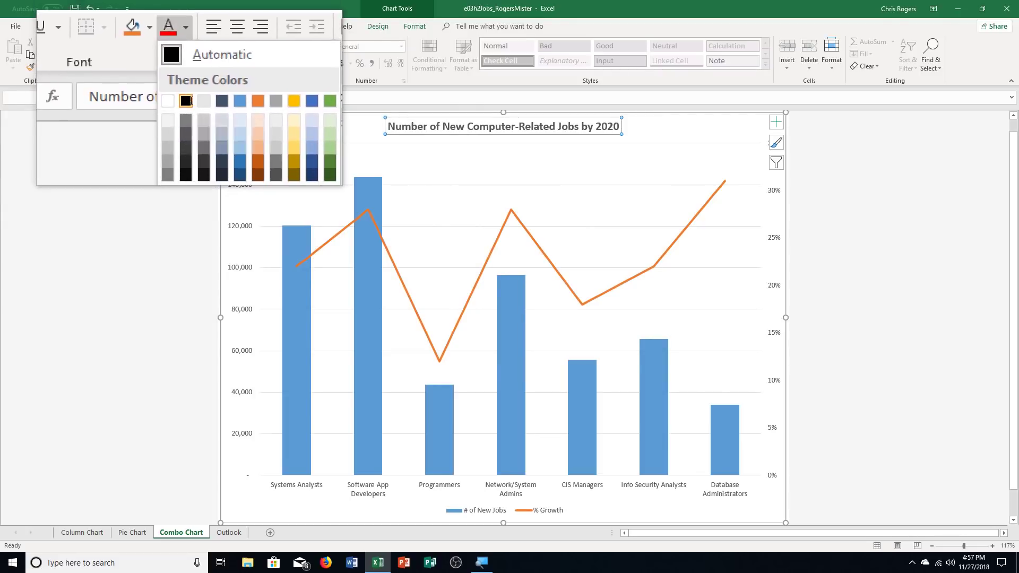
click(189, 102)
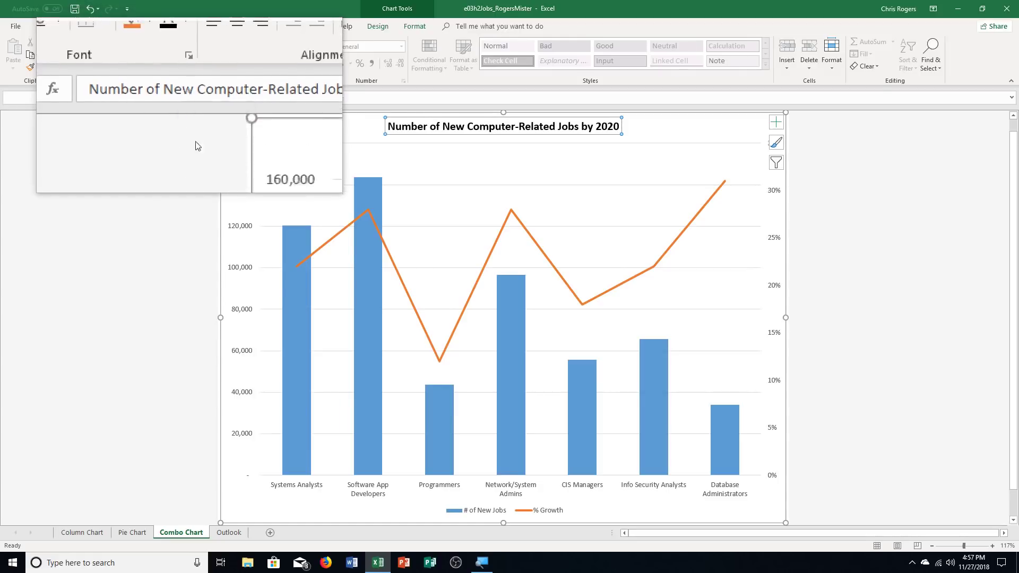
click(130, 534)
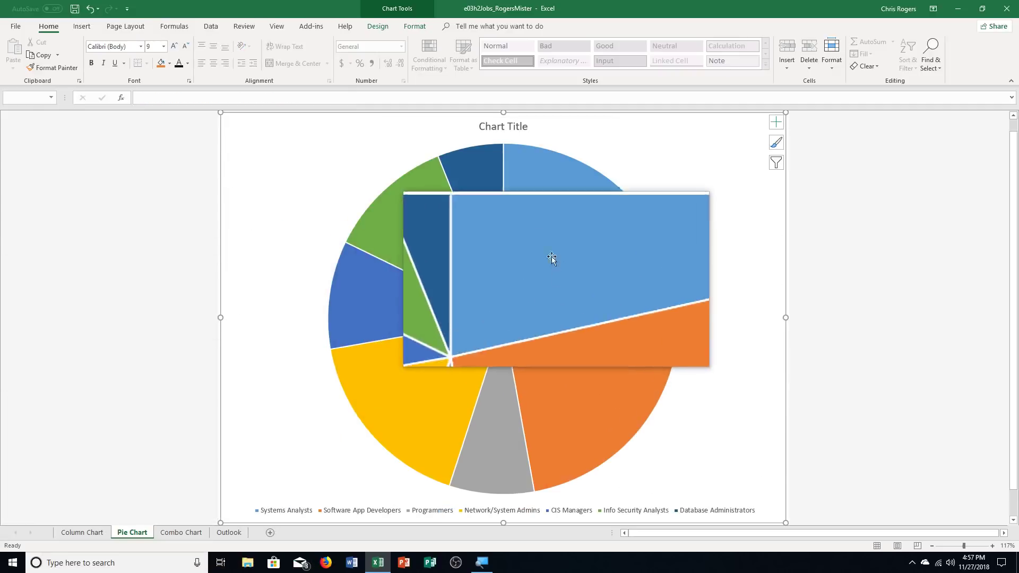
Step: Change the pie chart title to 'New Computer-Related Jobs by 2020'
click(517, 127)
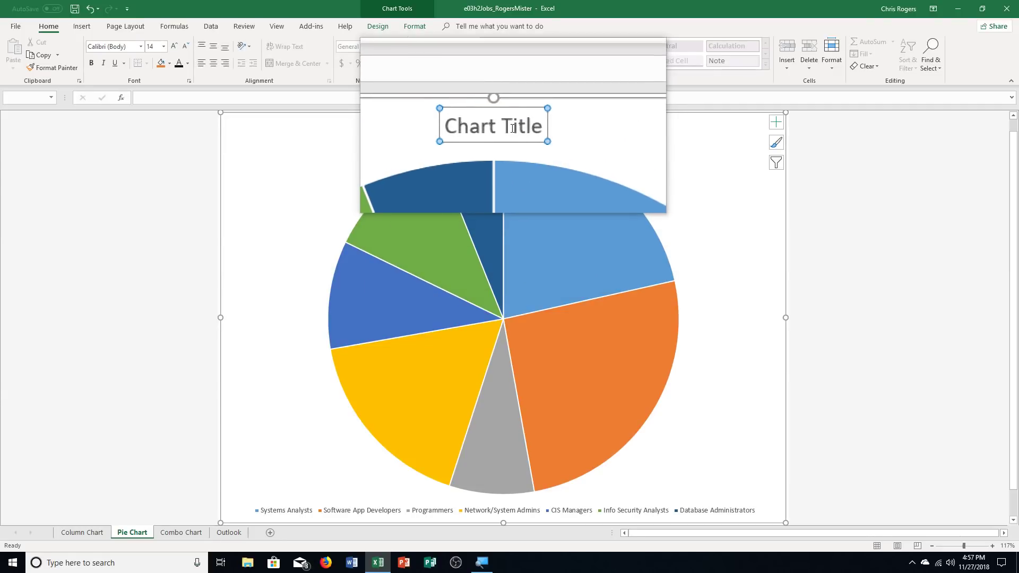
text(New)
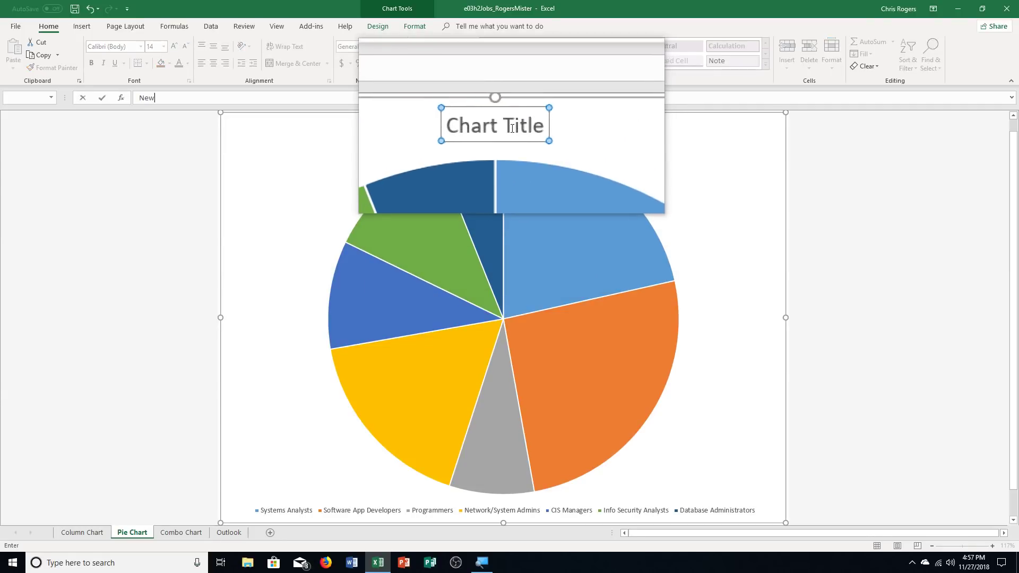
text( Computer-Related Jobs by 2020)
key(Return)
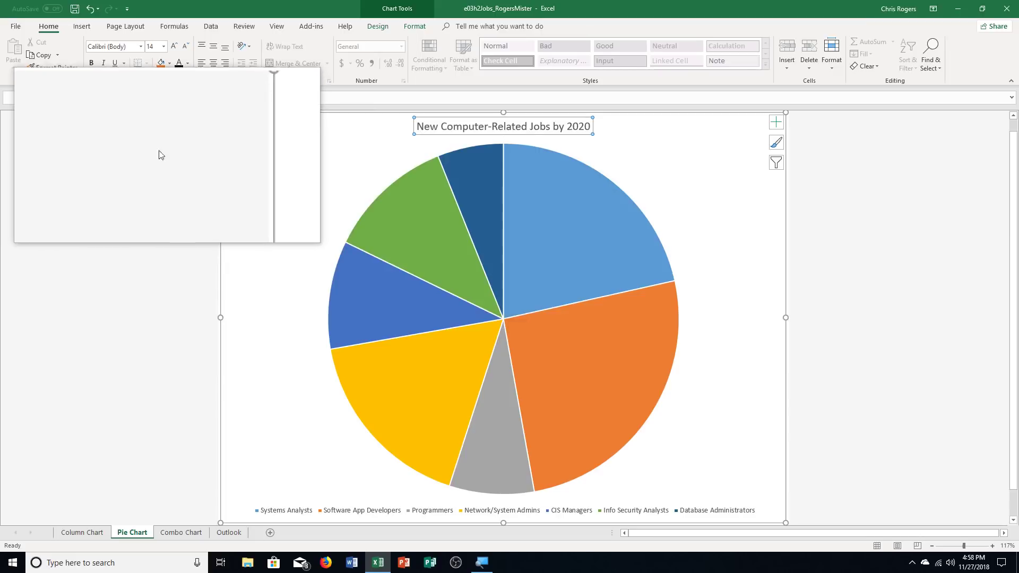
Step: Format the pie chart title bold, 18 pt and black, then go to the Column Chart sheet
click(90, 62)
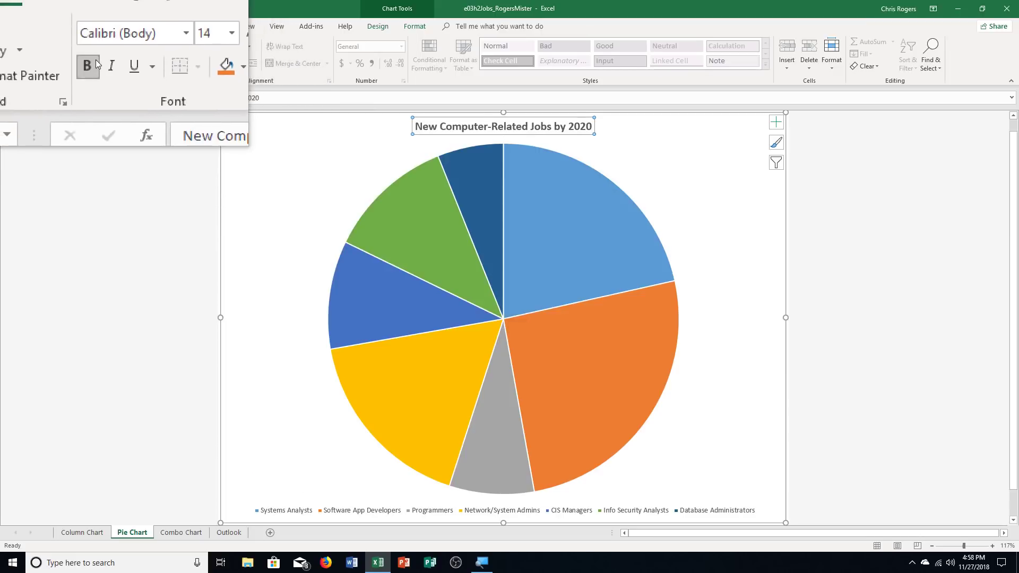
click(173, 50)
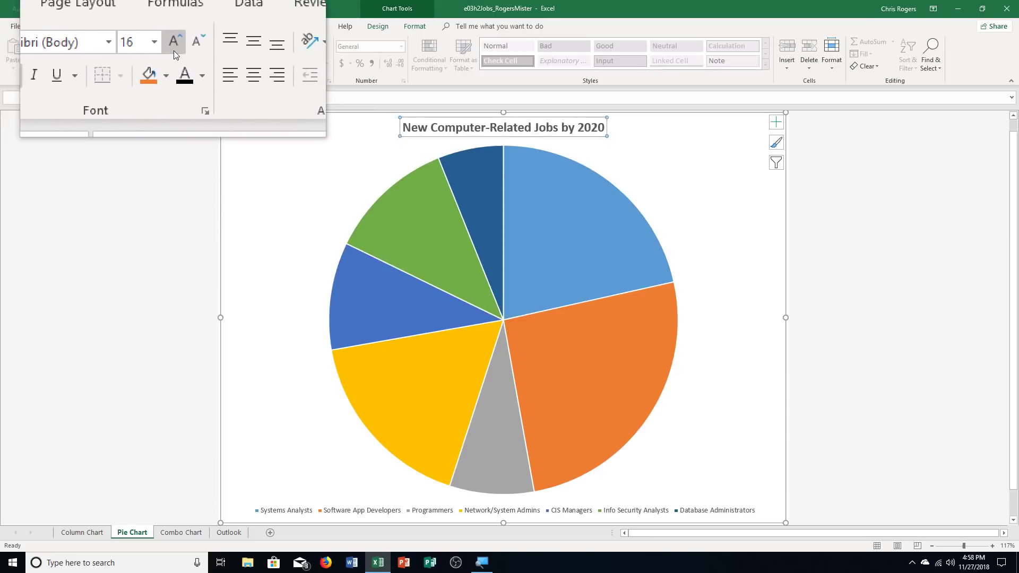
click(172, 50)
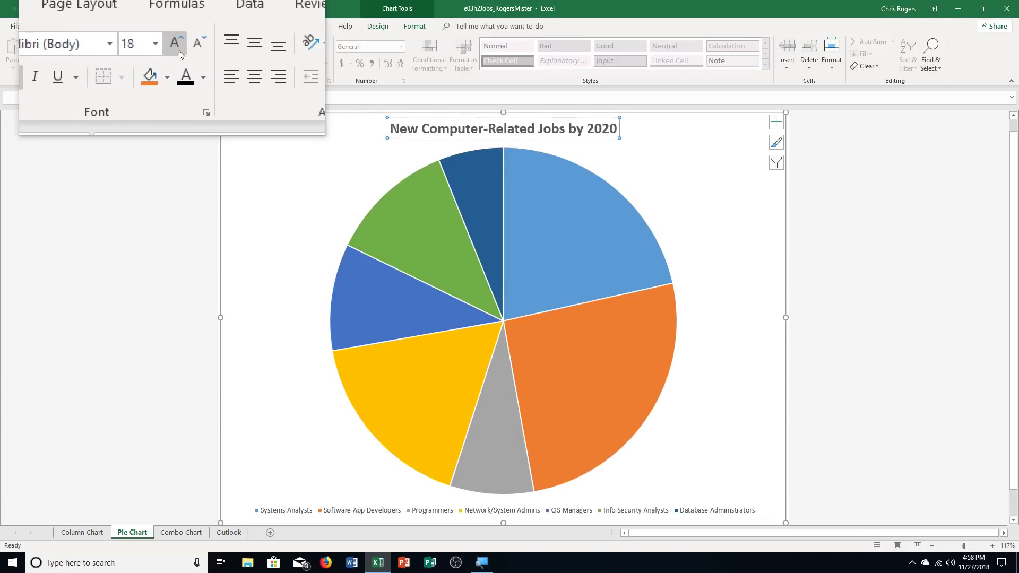
click(186, 65)
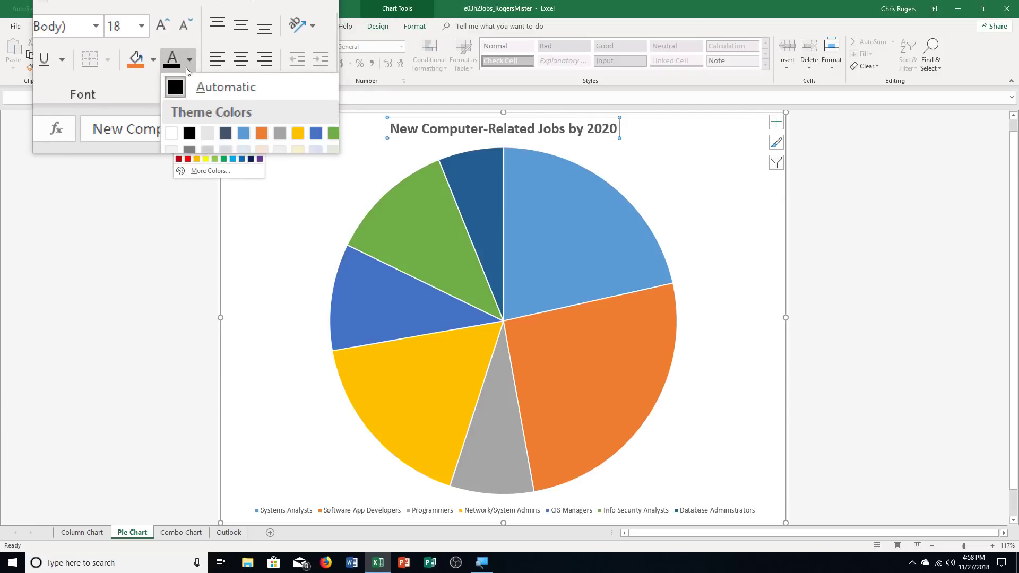
click(188, 101)
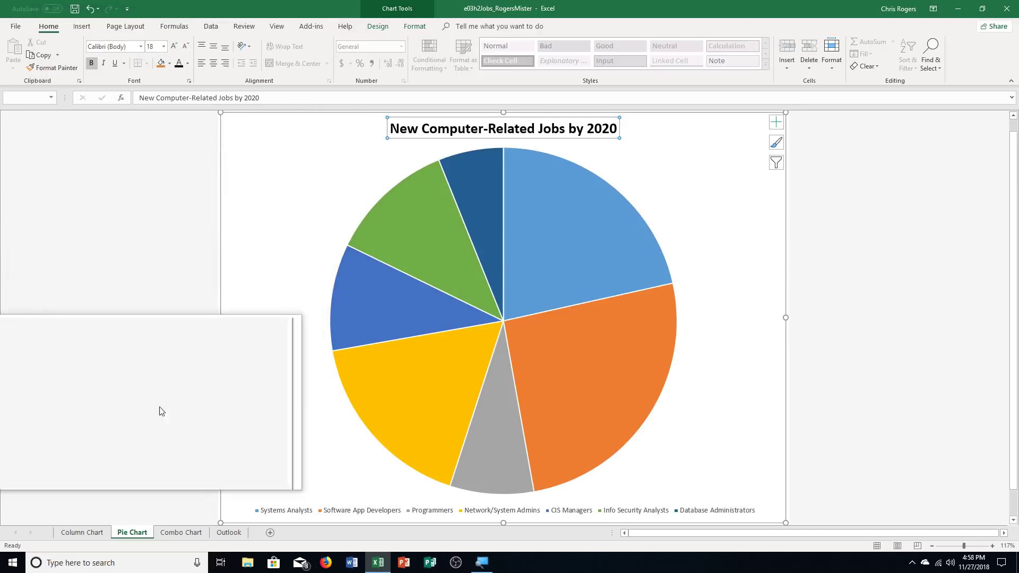
click(94, 538)
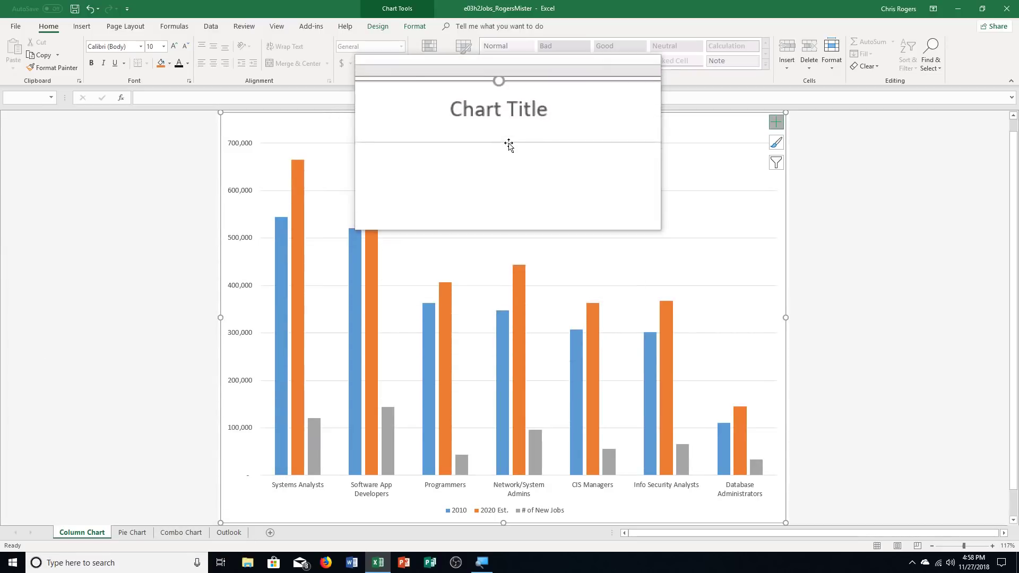
Step: Change the column chart title to 'Number of Computer-Related Jobs 2010 and 2020'
click(511, 124)
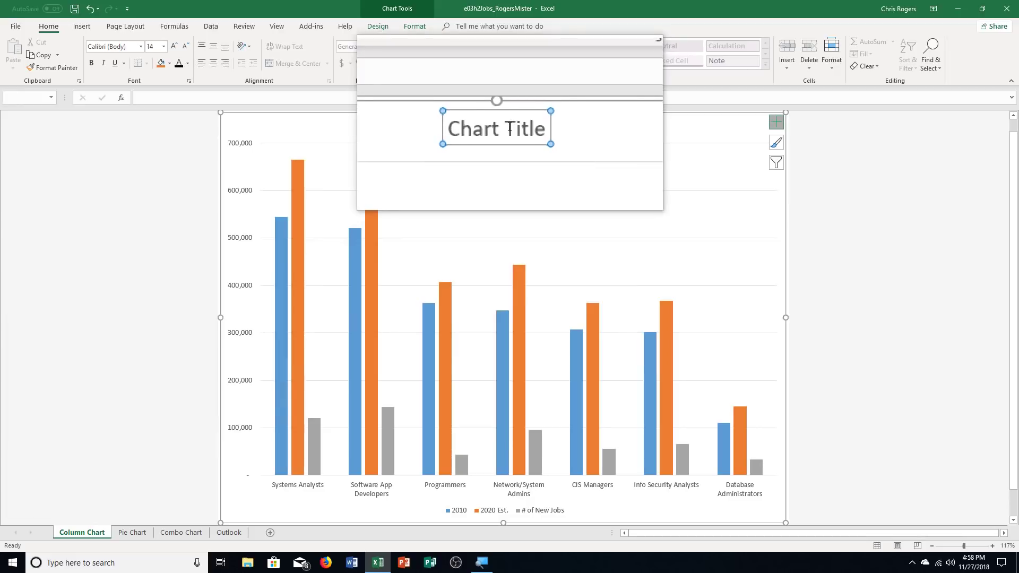
text(Numb)
text(of )
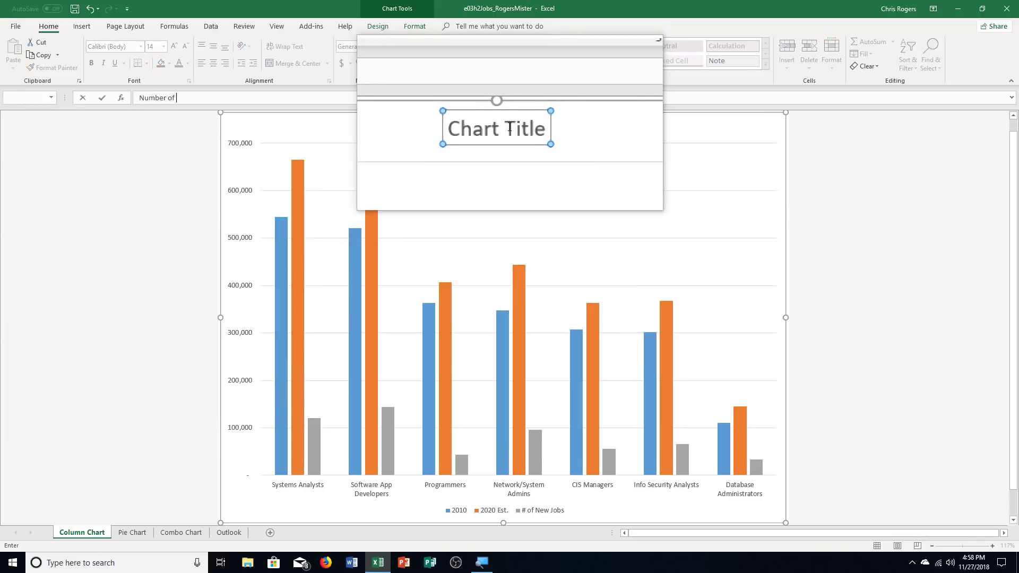
text(Computer-Related Jobs 2010 and 2020)
key(Return)
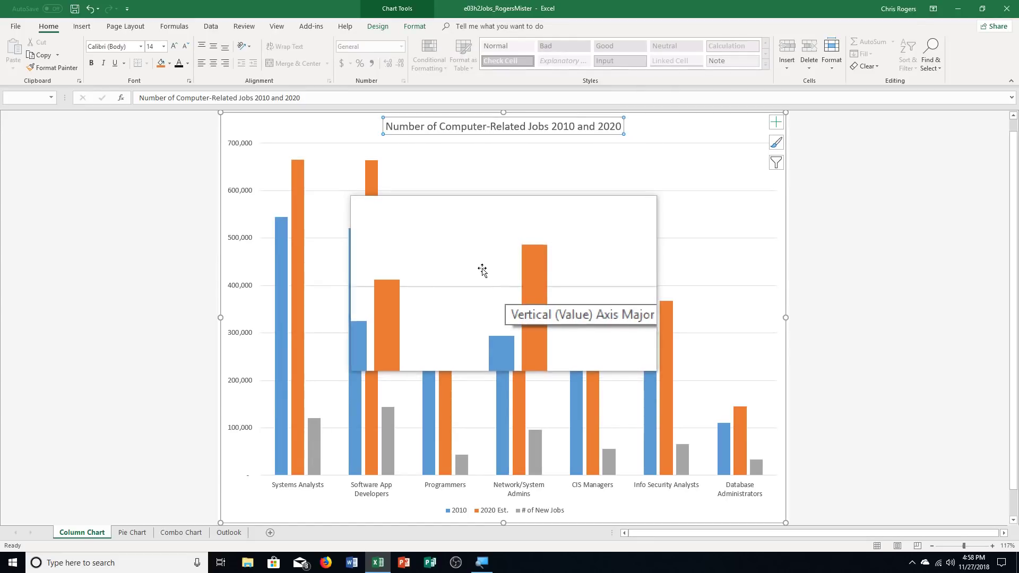
Step: Format the column chart title bold, 18 pt and black, then go to the Outlook sheet
click(93, 60)
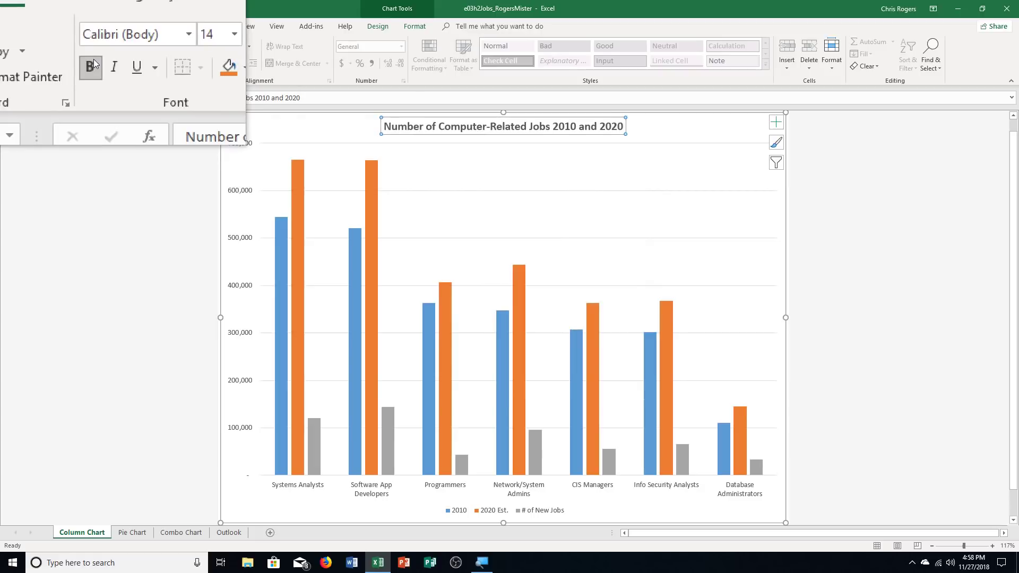
click(171, 46)
click(170, 46)
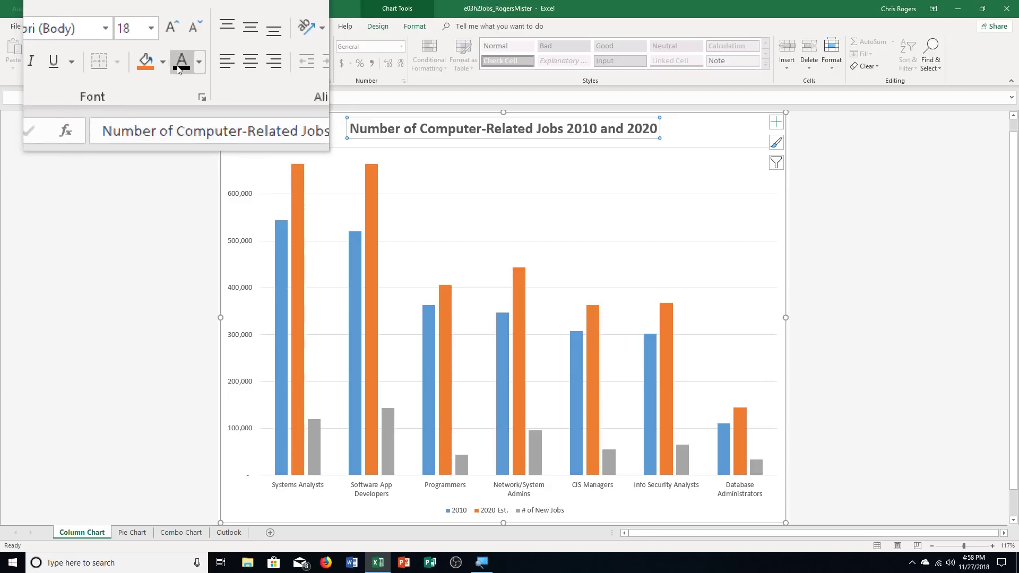
click(179, 67)
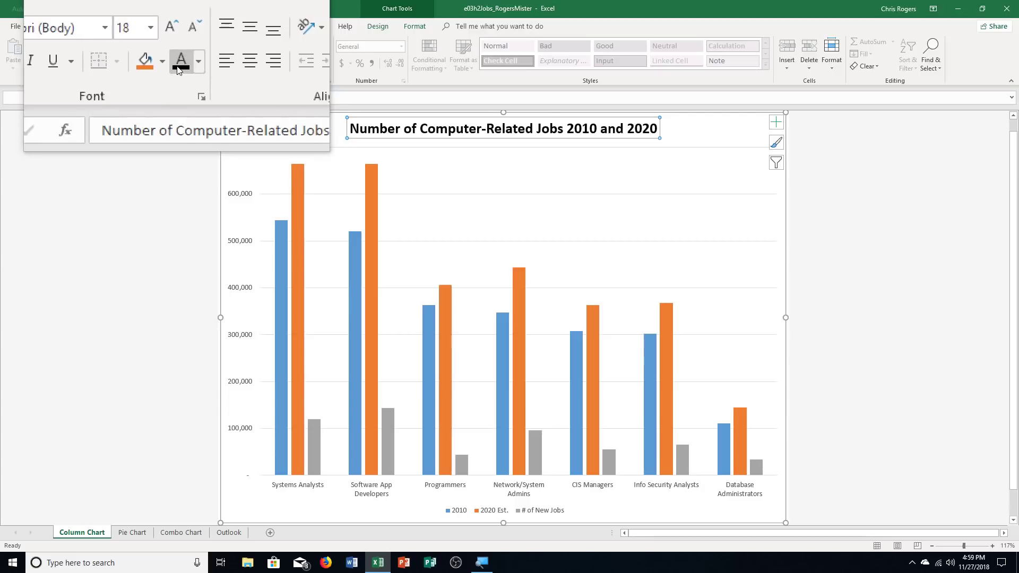
click(229, 532)
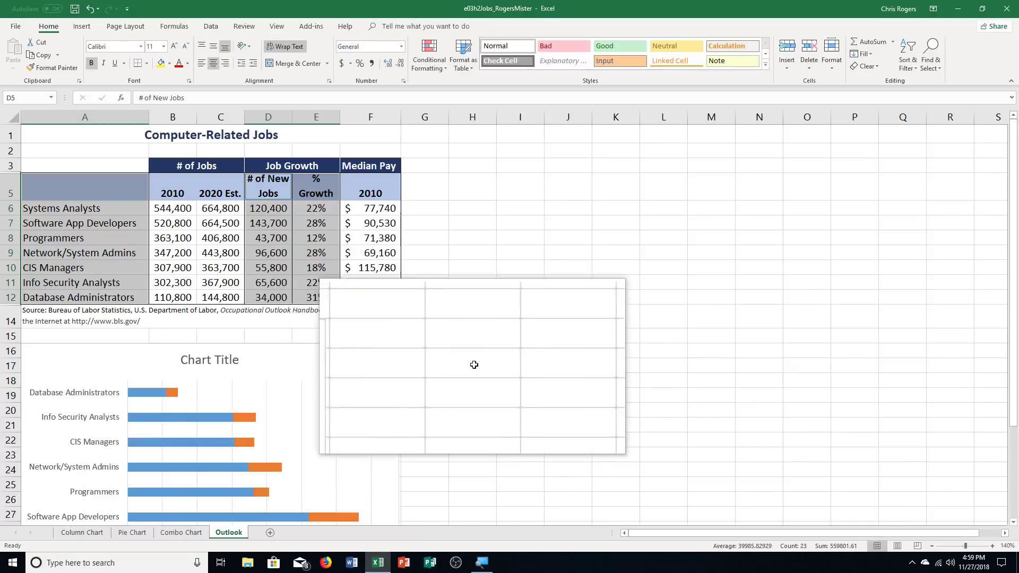
Step: Change the Outlook bar chart title to 'Projected Number of Jobs by 2020' in bold
click(220, 359)
scroll(511, 351, down, 1)
scroll(521, 331, down, 1)
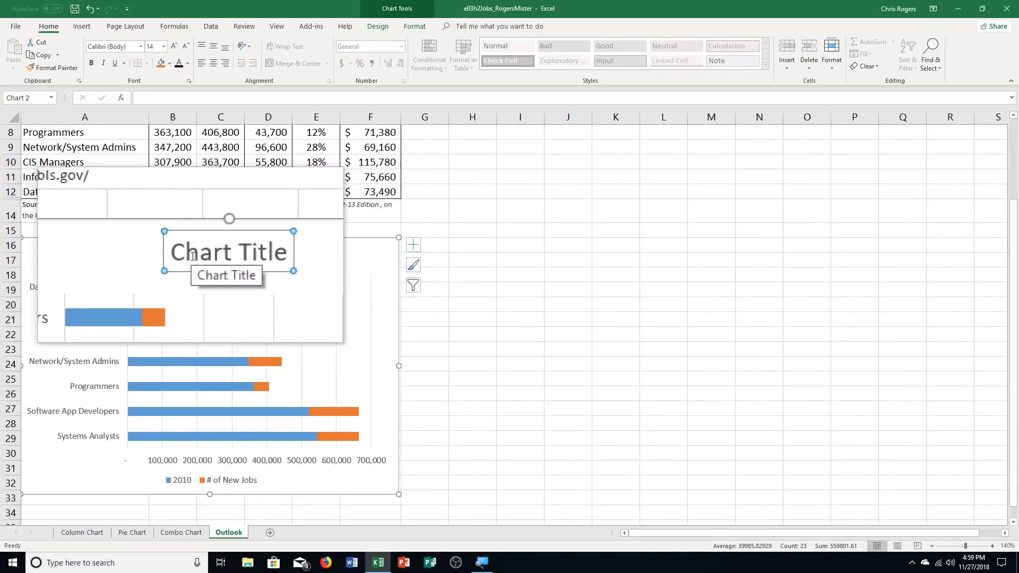
text(Proj)
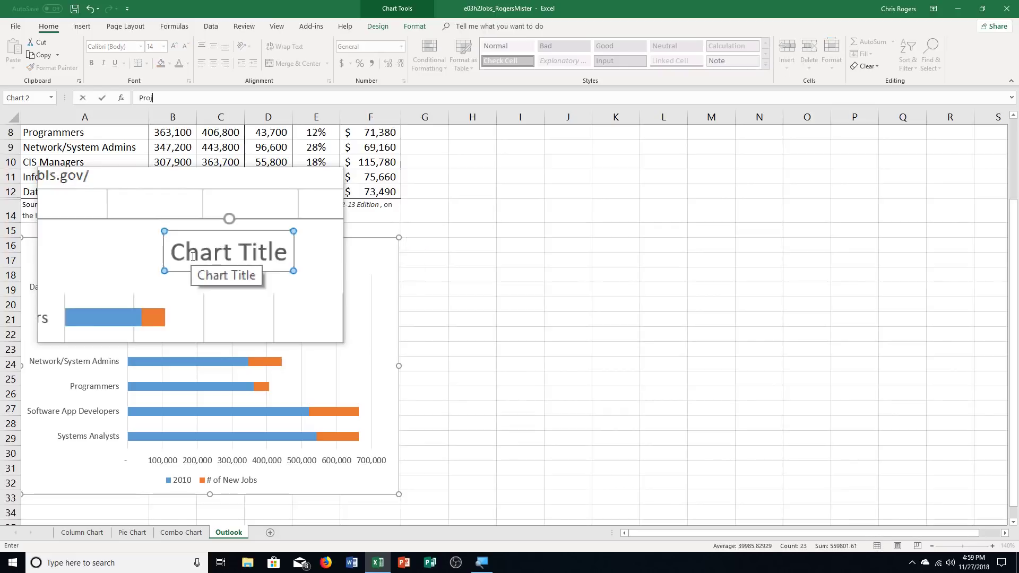
text(ected Number of Jobs by 2020)
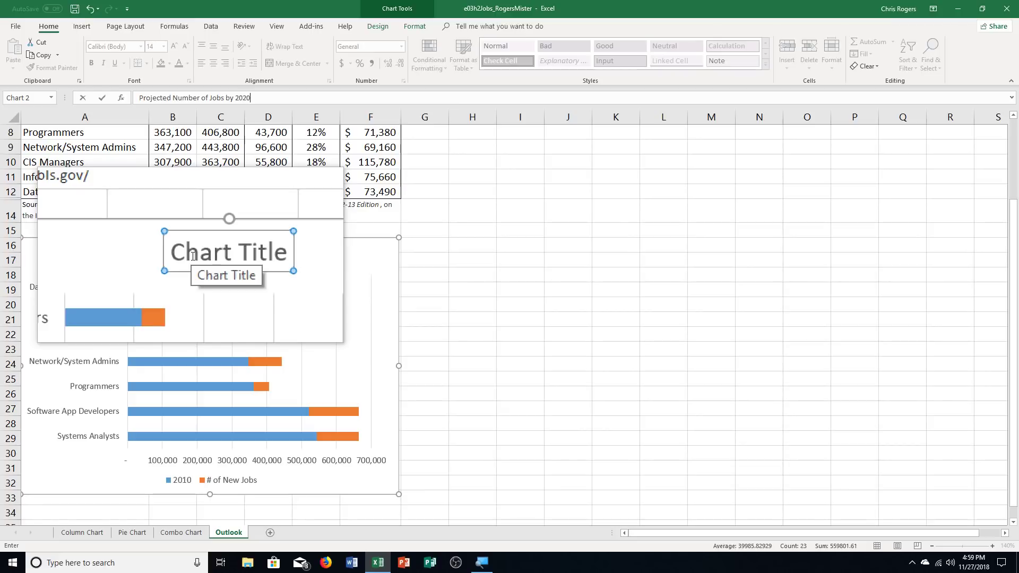
key(Return)
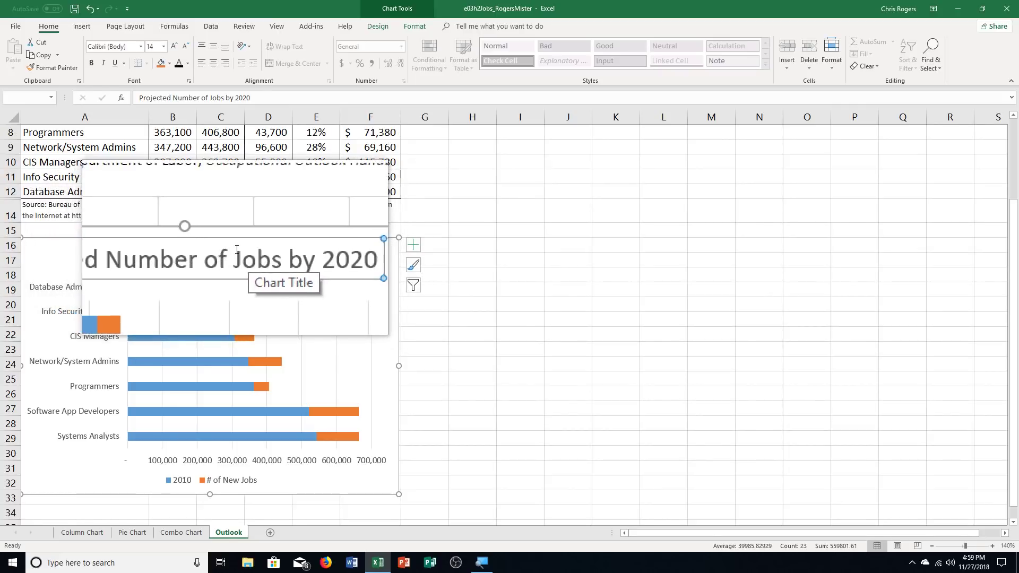
click(91, 64)
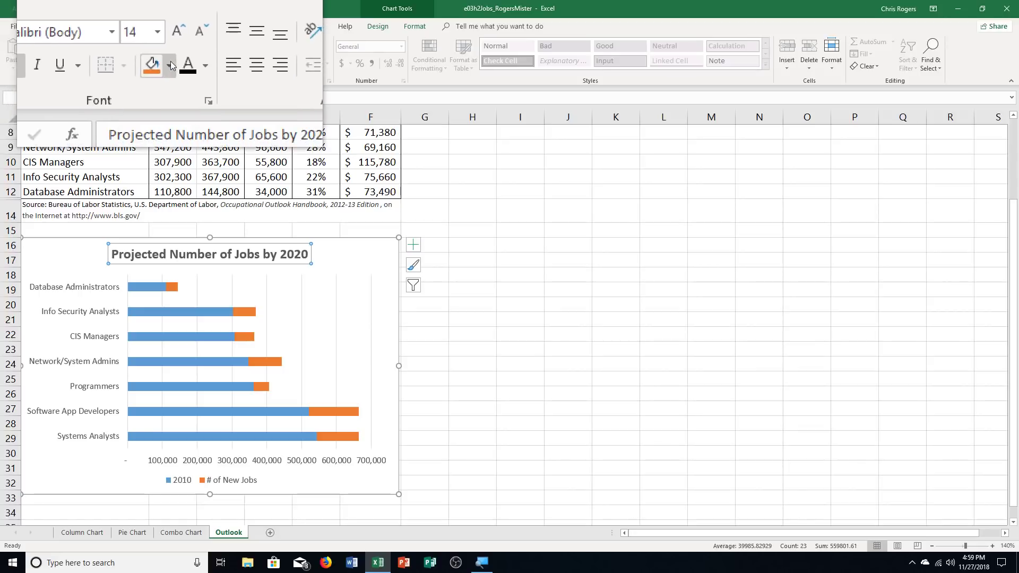
Step: Set the Outlook bar chart title's font colour to Dark Blue from Standard Colors
click(192, 68)
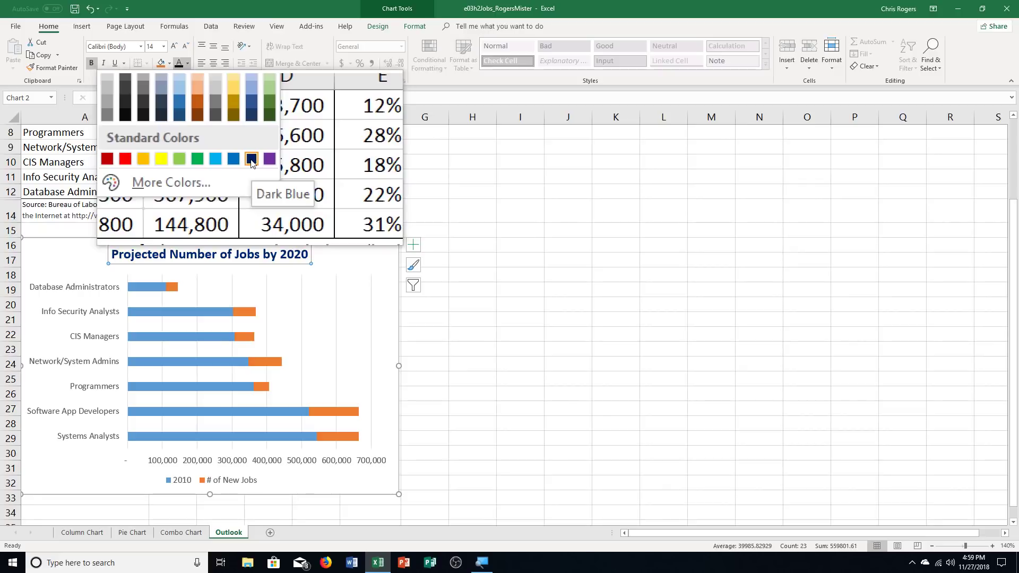
click(252, 159)
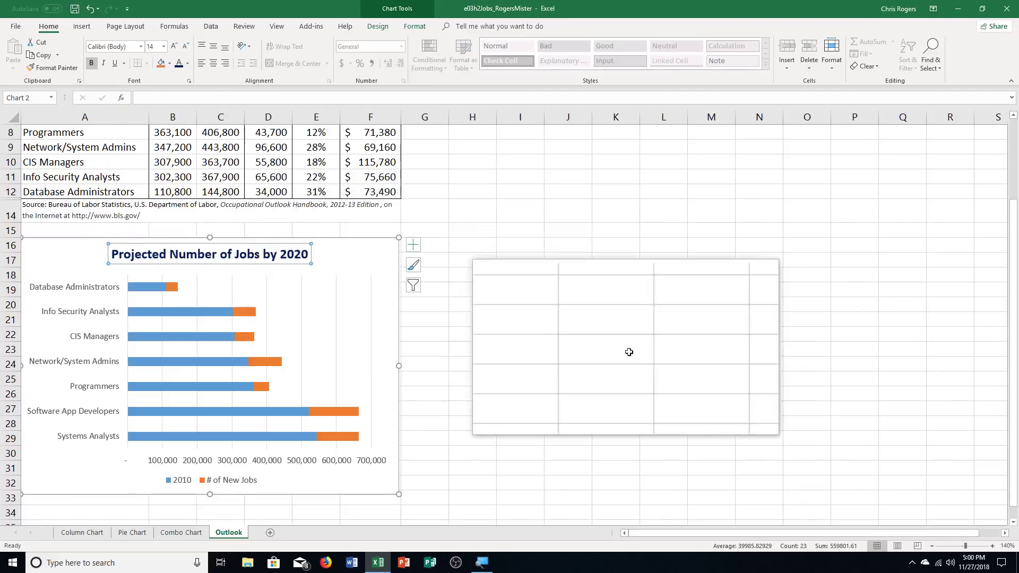
Step: Add a Primary Vertical axis title placeholder to the Outlook bar chart via Chart Elements
click(359, 255)
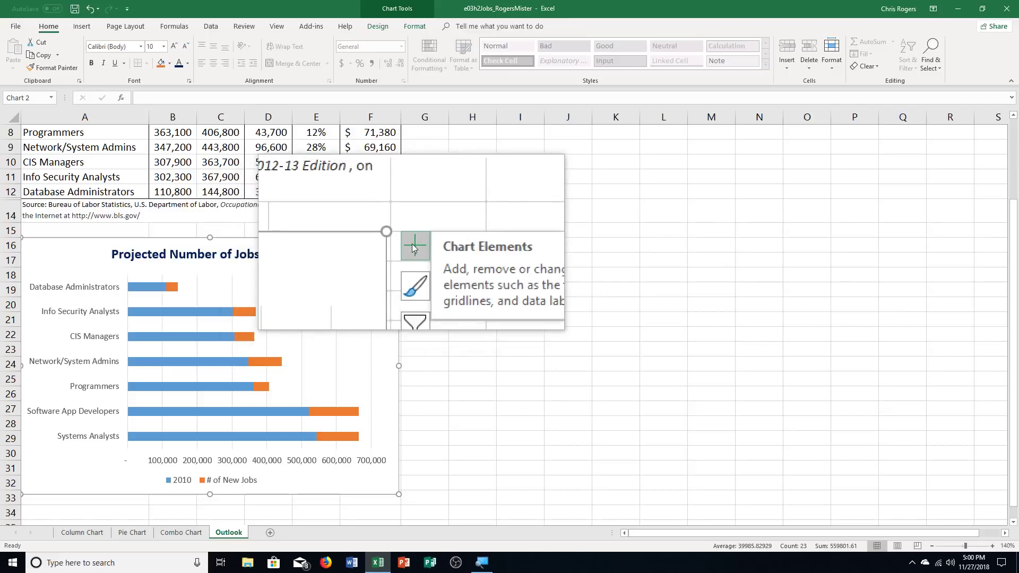
click(412, 246)
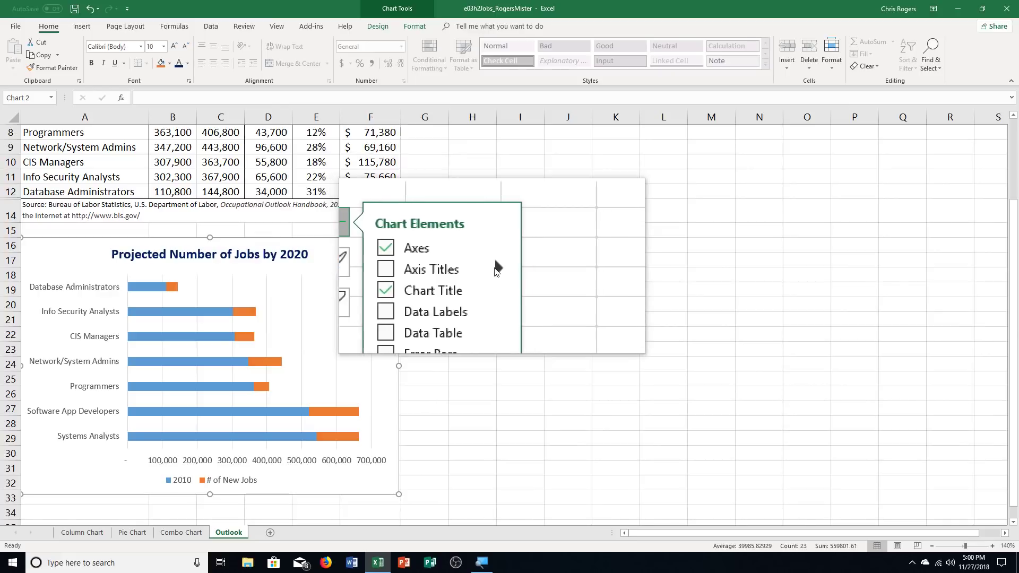
click(495, 267)
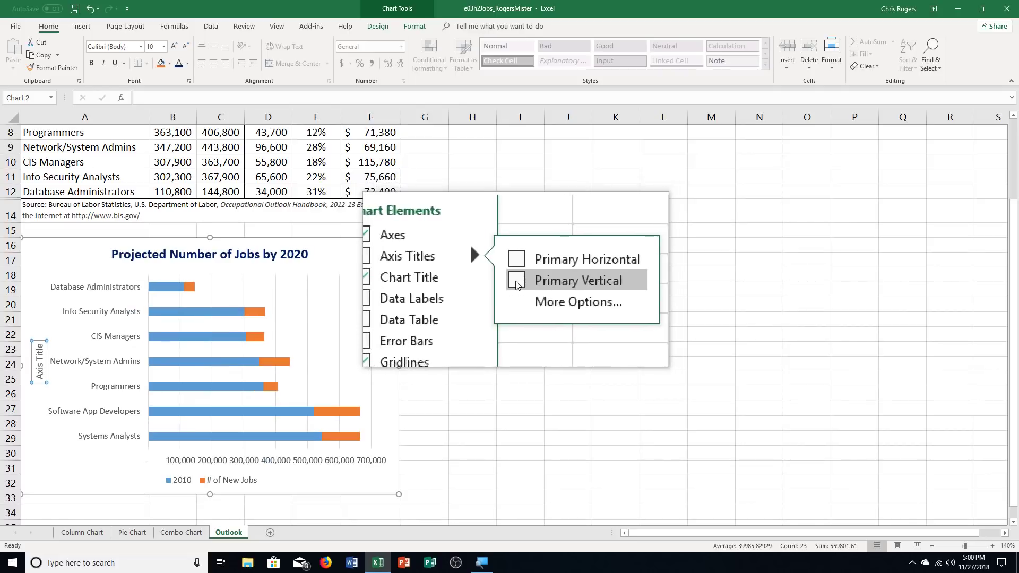
click(516, 282)
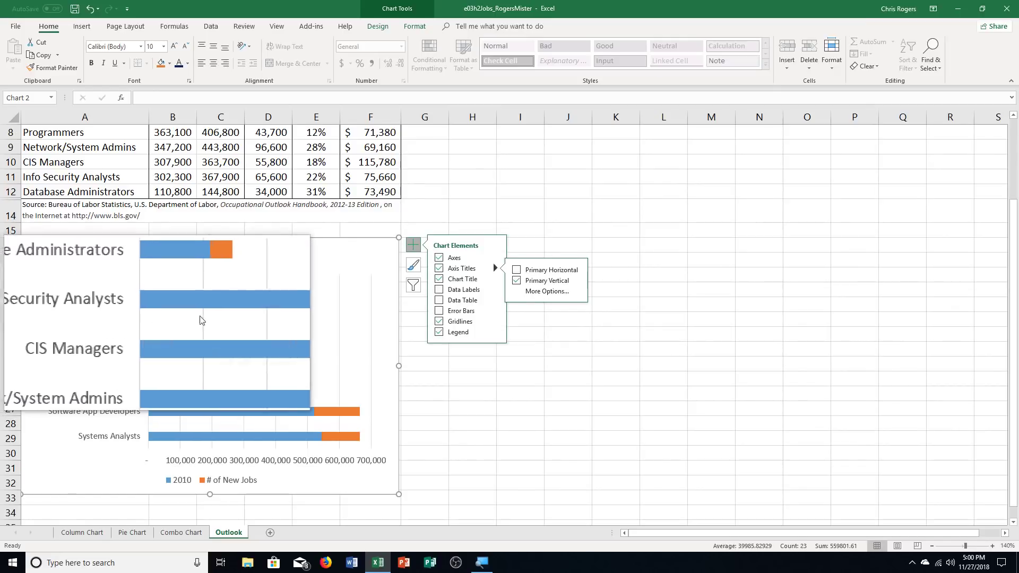
Step: Replace the vertical 'Axis Title' placeholder with the text 'Job Titles'
click(414, 247)
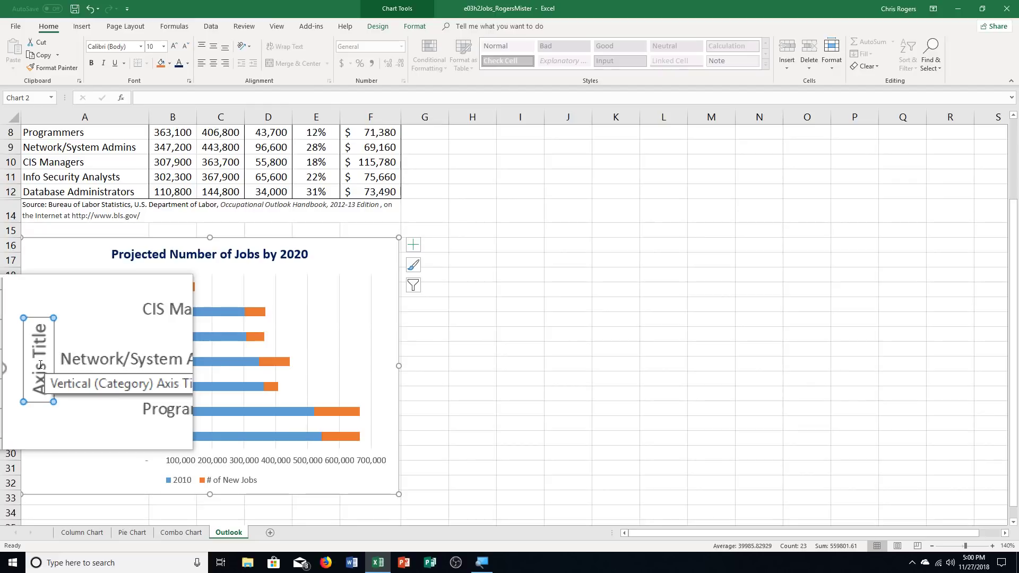
text(Job Titles)
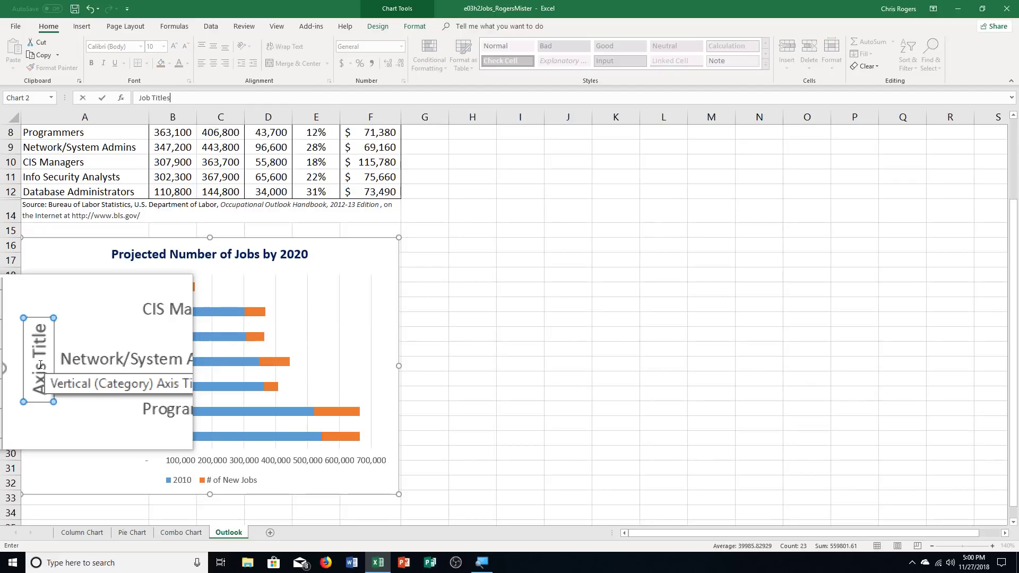
key(Return)
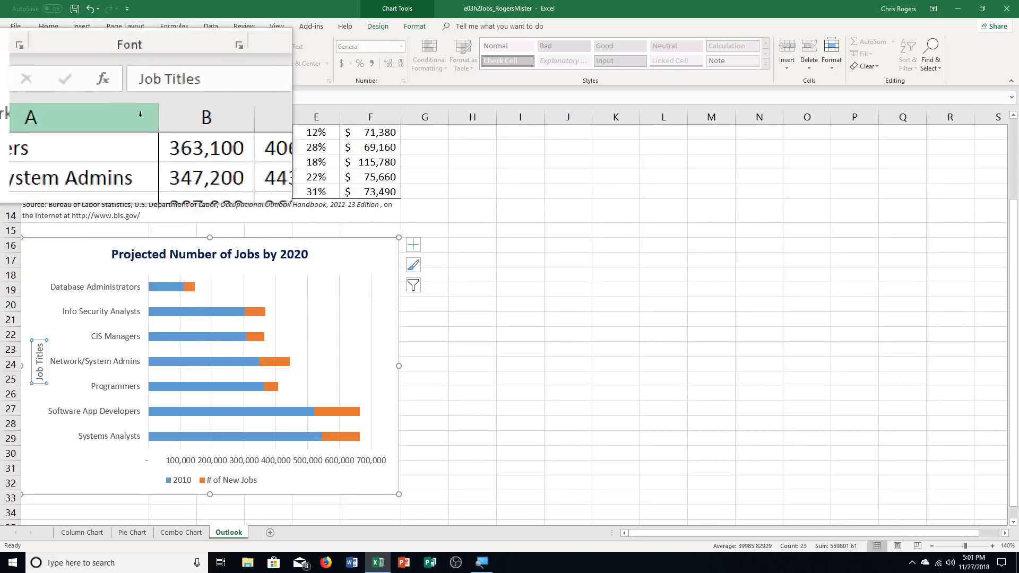
Step: Set the horizontal axis display units to Thousands so it reads 100 to 700
click(179, 65)
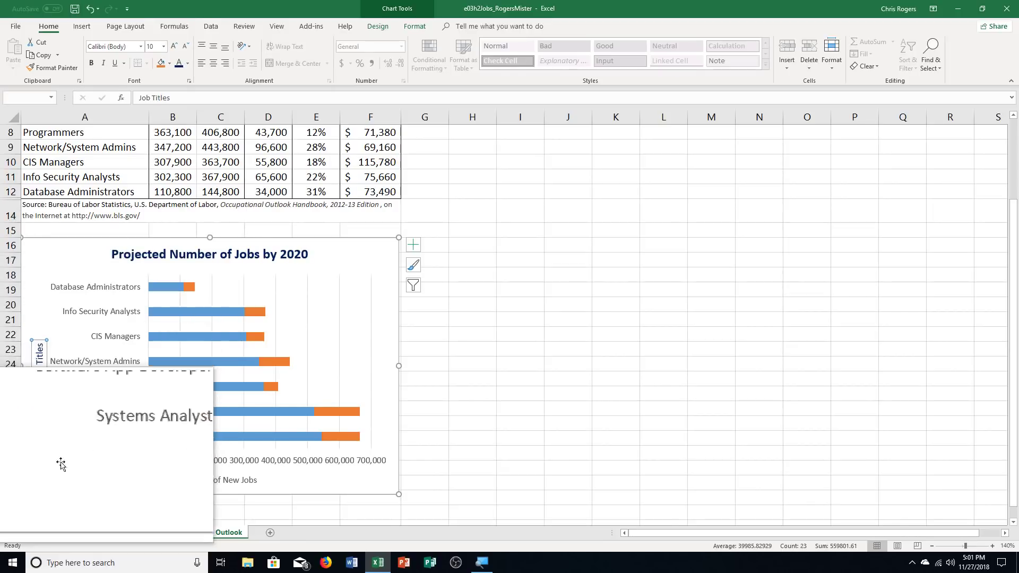
double_click(340, 459)
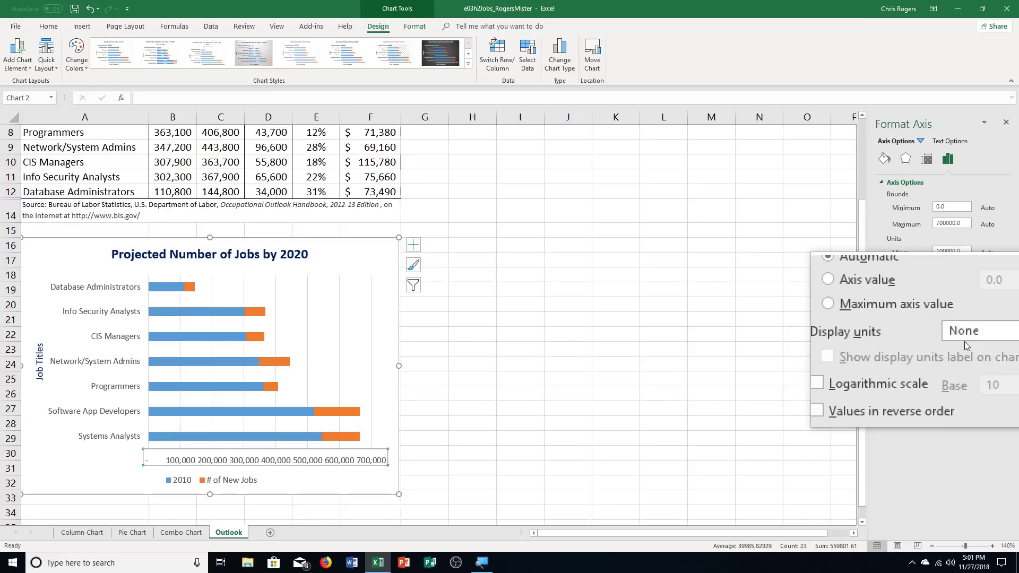
click(995, 336)
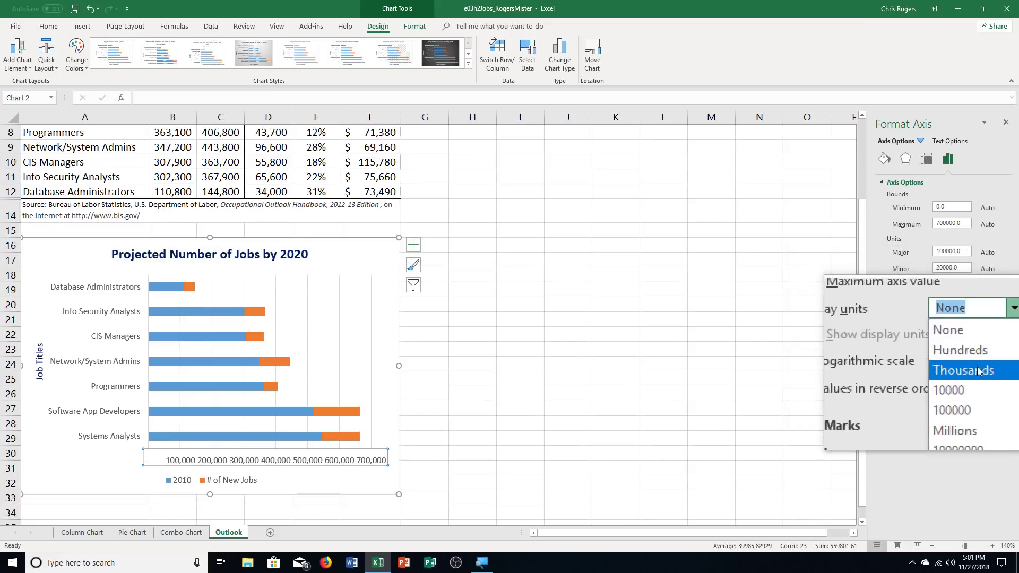
click(976, 367)
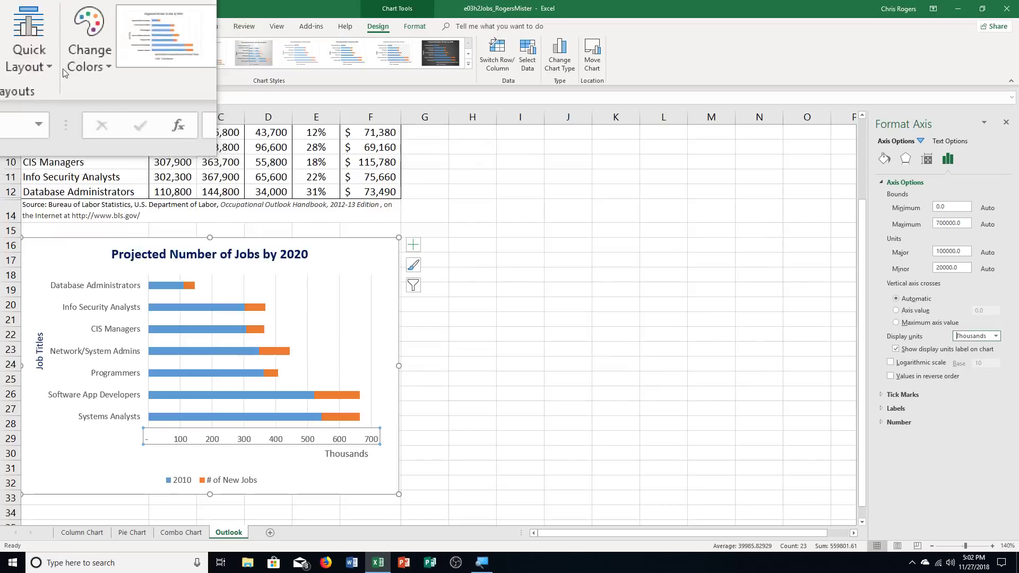
click(55, 26)
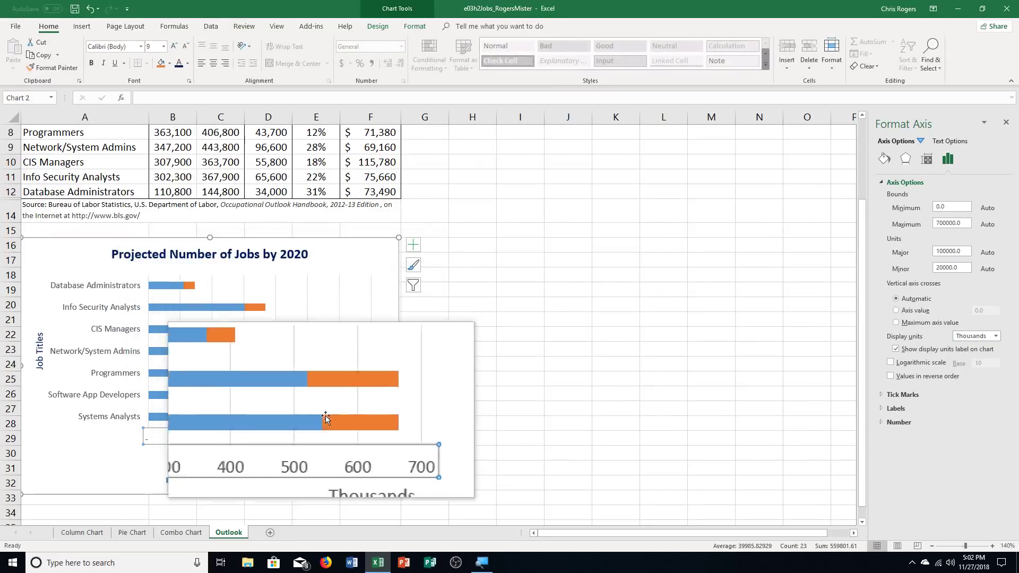
Step: Colour the Thousands units label dark blue and save the e03h2Jobs_RogersMister workbook
click(346, 456)
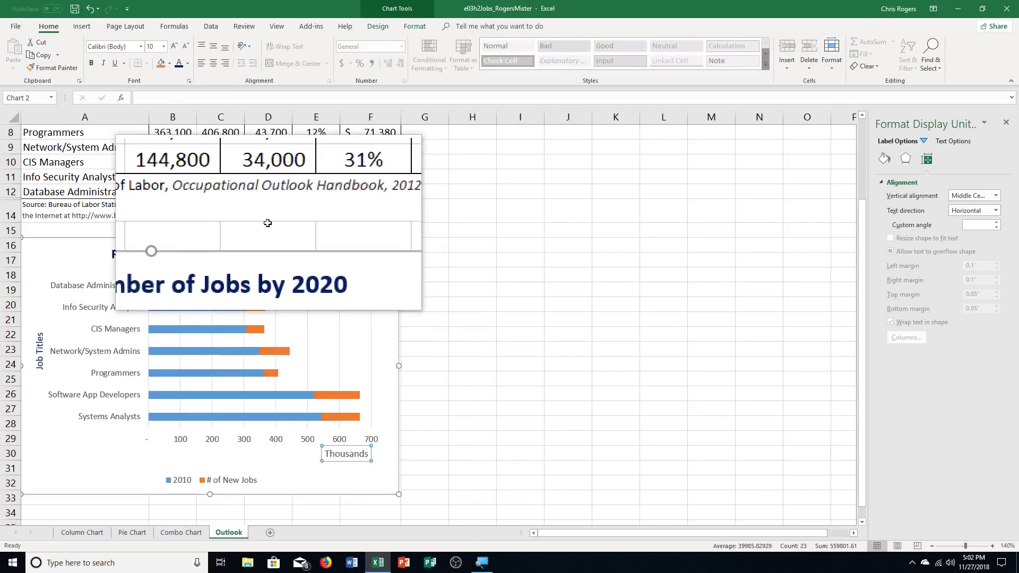
click(177, 62)
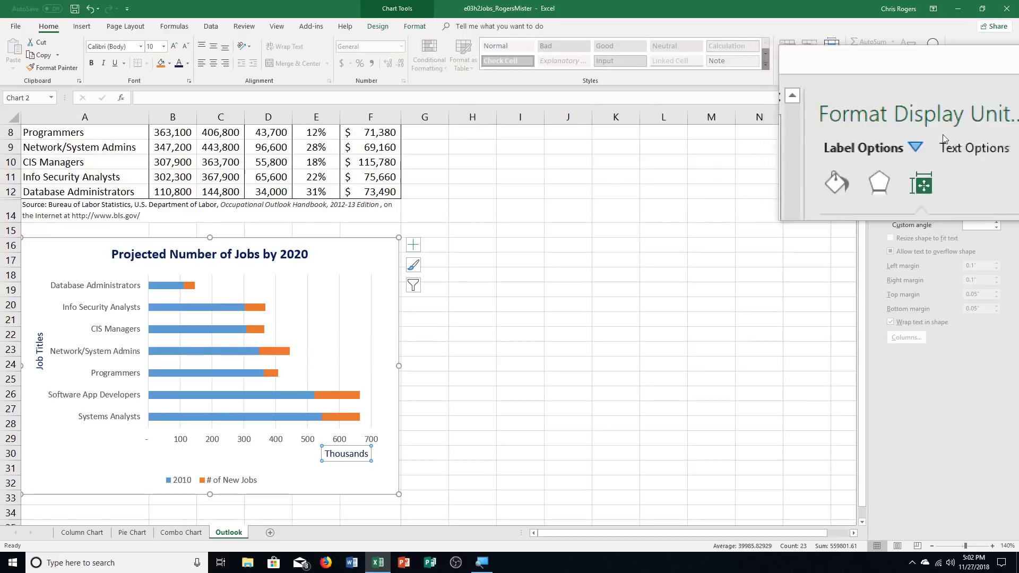
click(1010, 102)
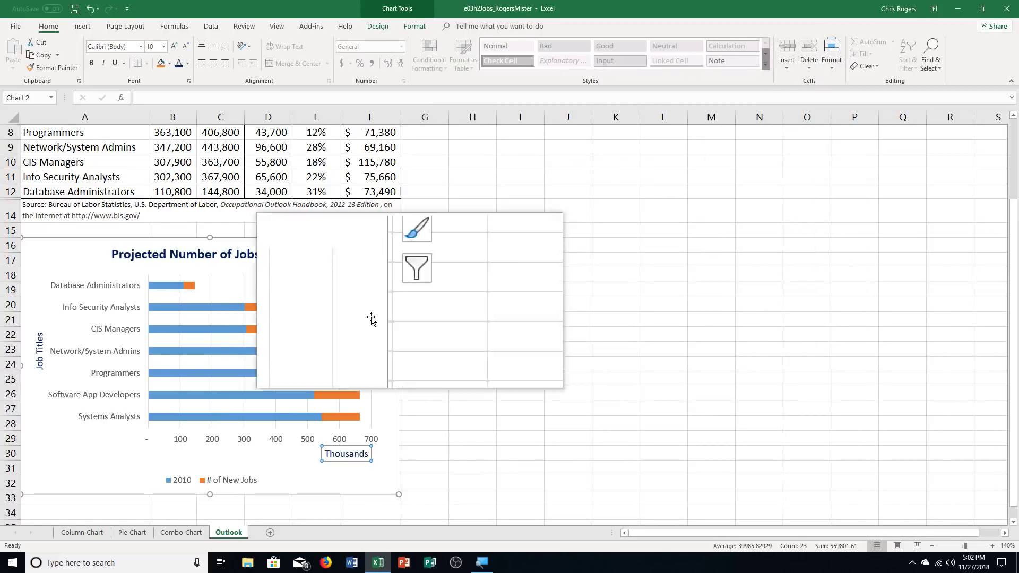
click(75, 9)
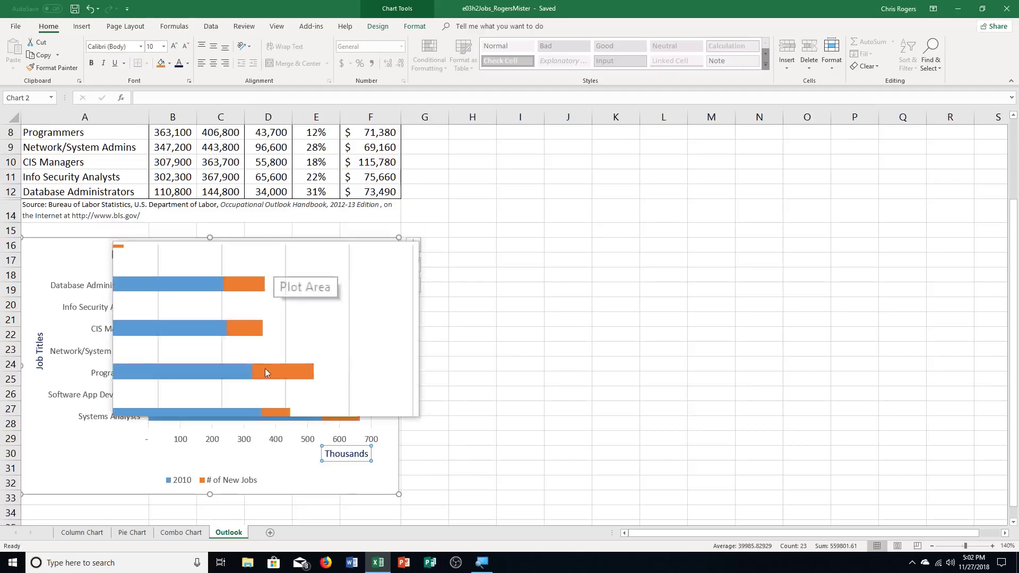
Step: On the Pie Chart sheet, add Center data labels showing each slice's job count
click(132, 532)
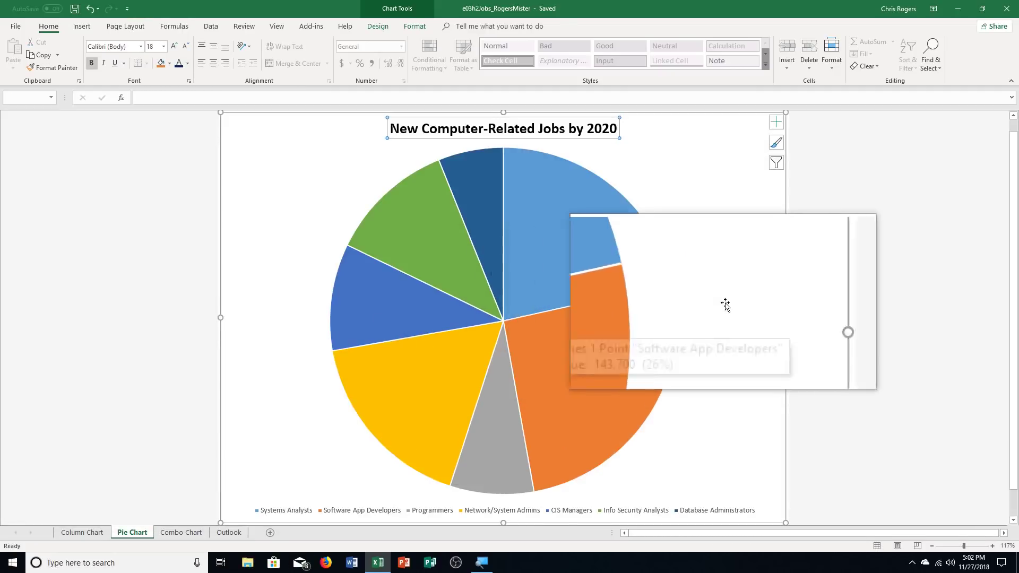
click(775, 123)
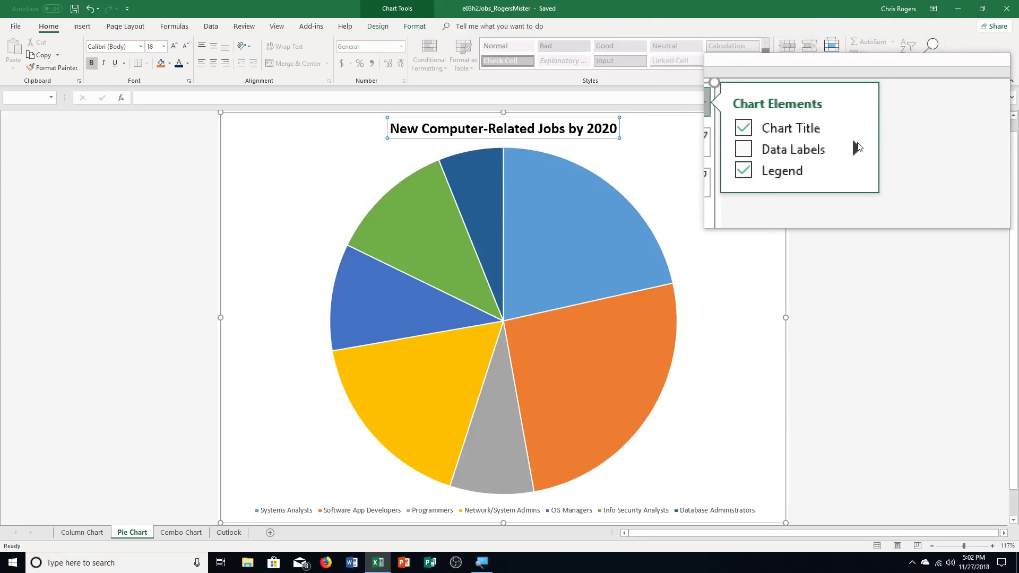
click(881, 145)
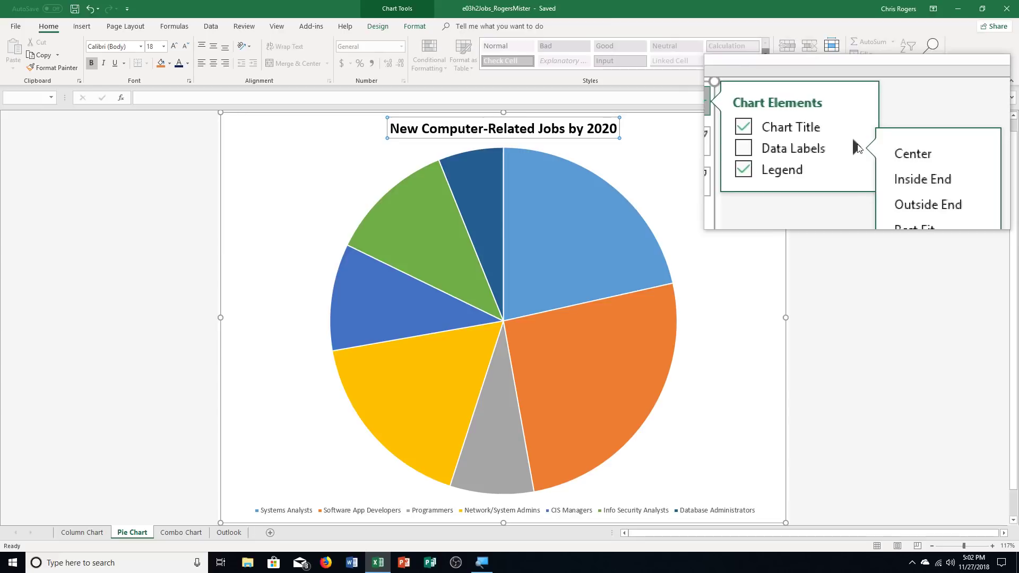
click(881, 154)
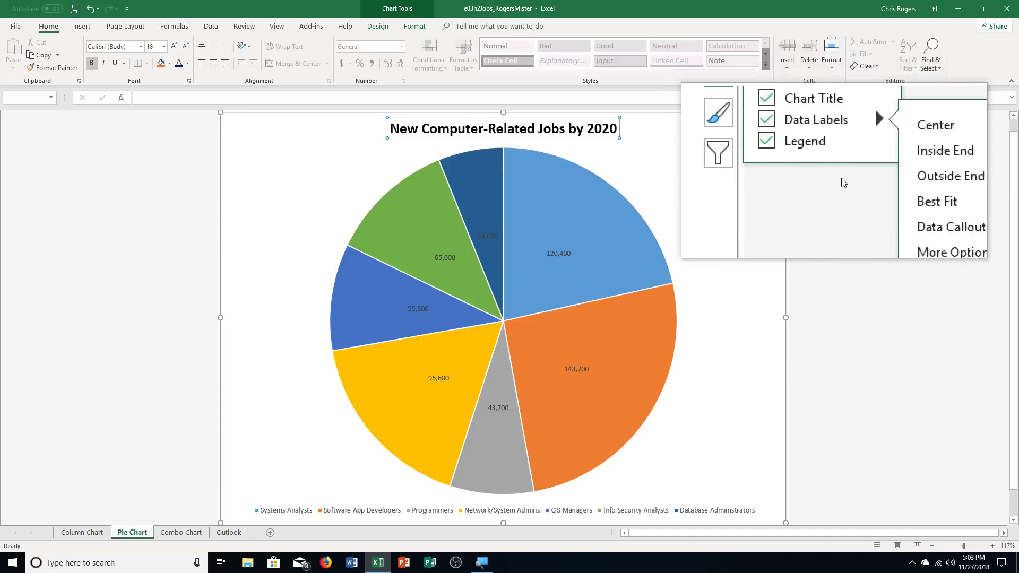
Step: Format the pie data labels to show Percentage and not Value, e.g. 26% and 21%
right_click(560, 254)
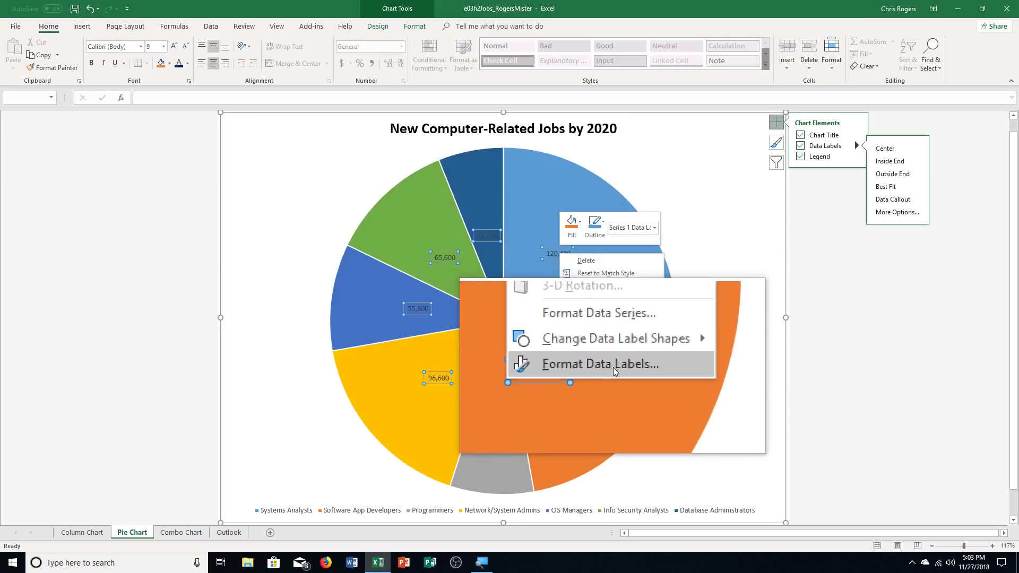
click(613, 368)
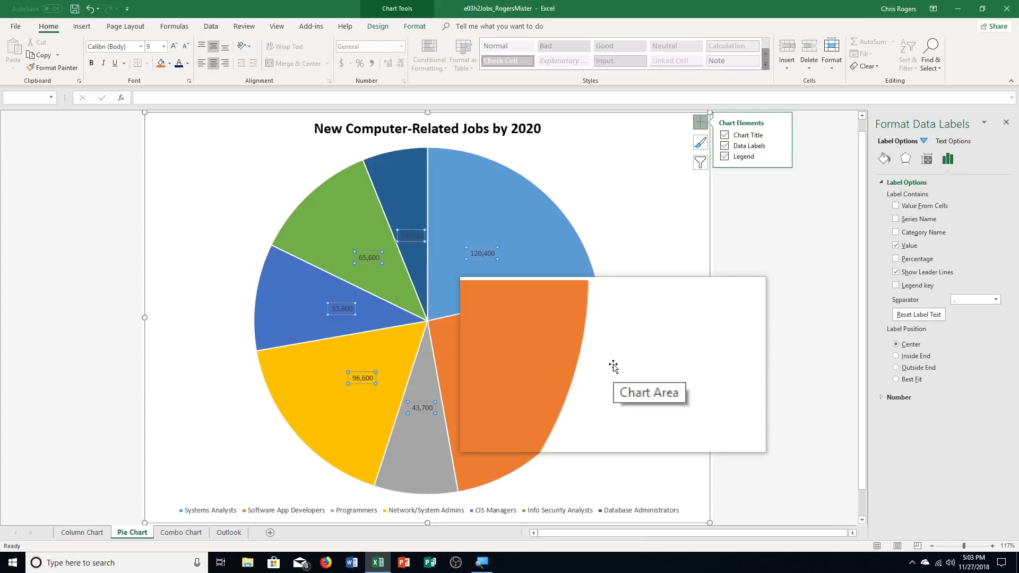
click(925, 144)
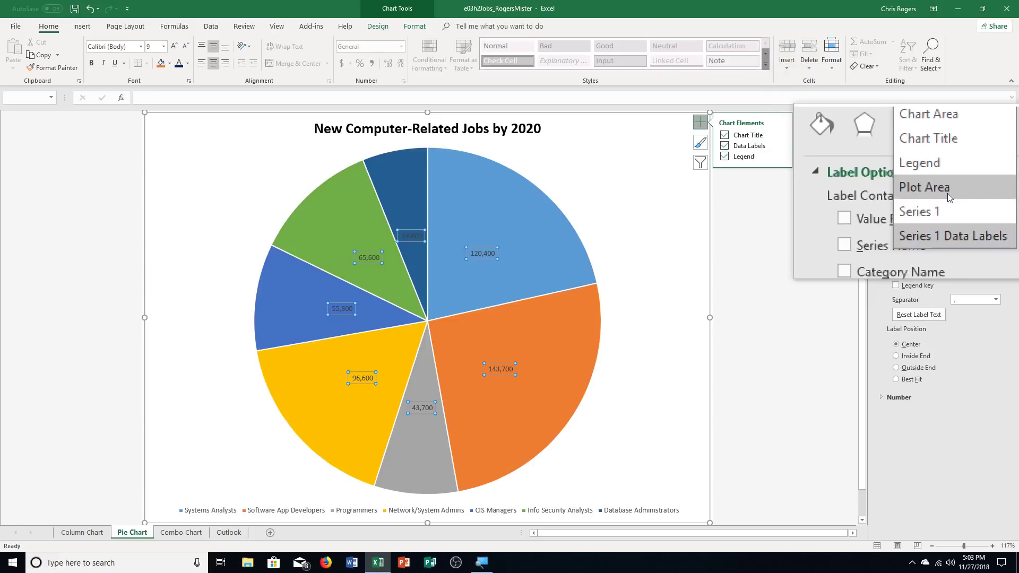
click(925, 143)
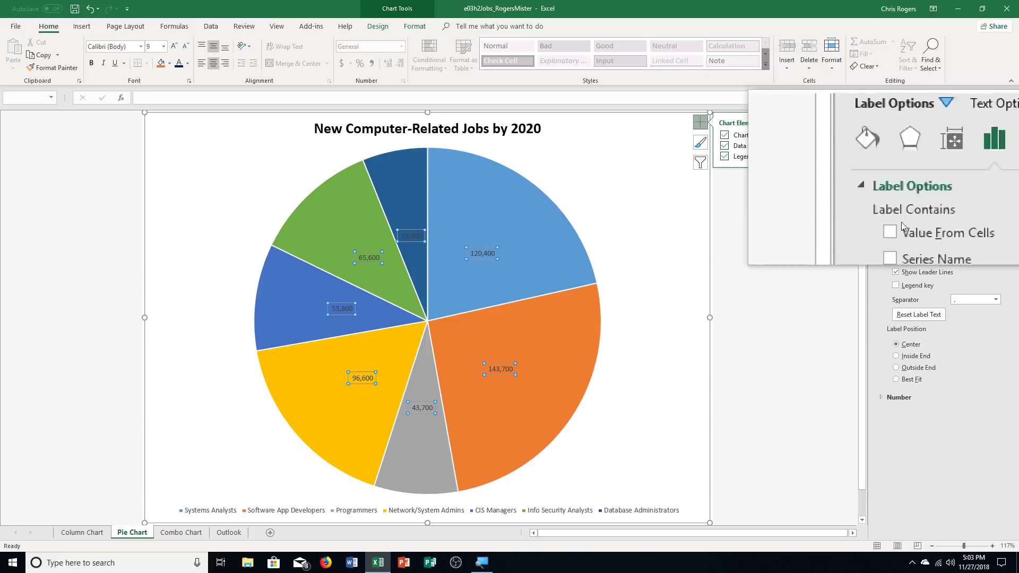
mouse_move(505, 259)
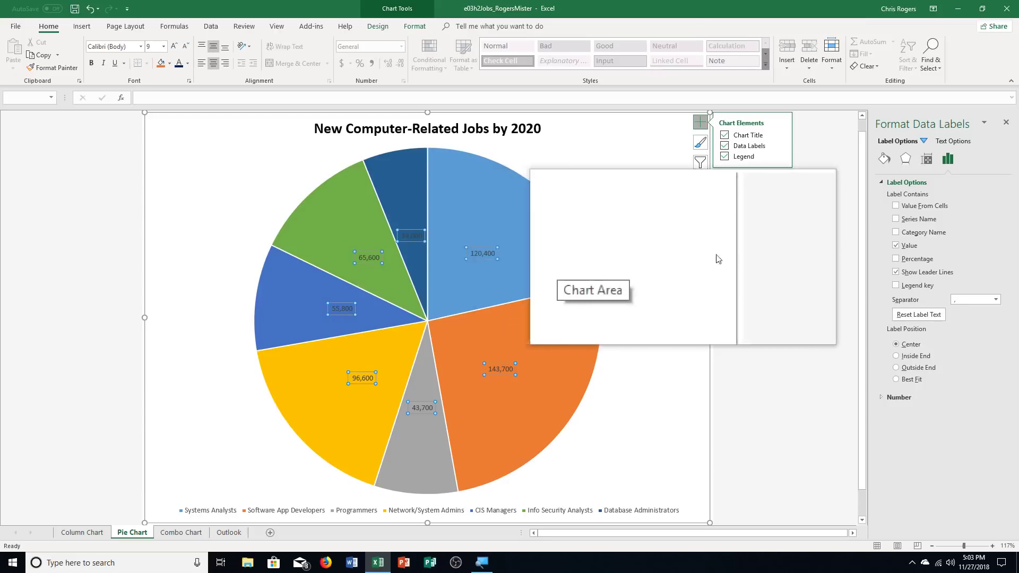
click(912, 186)
click(913, 185)
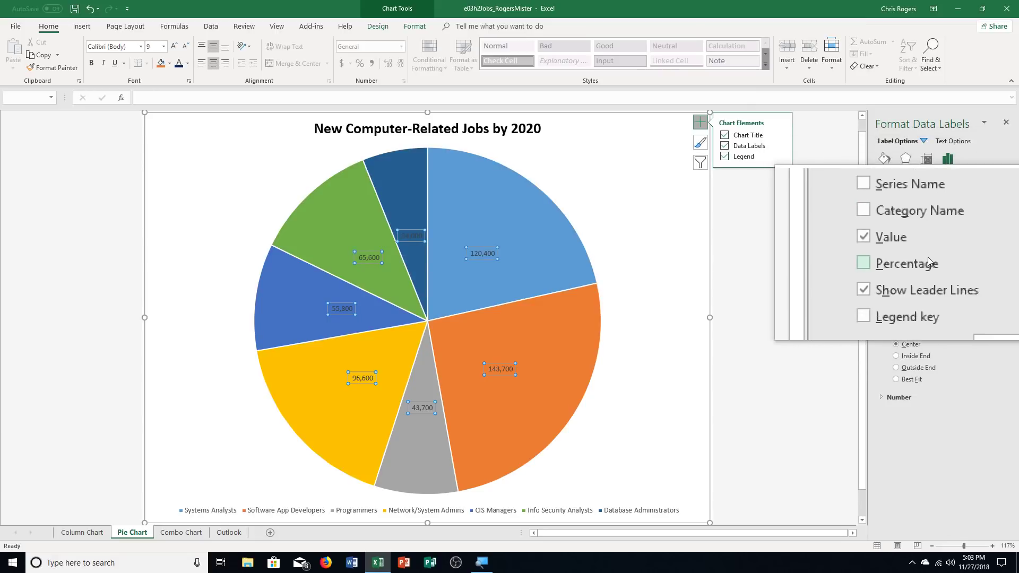
click(926, 263)
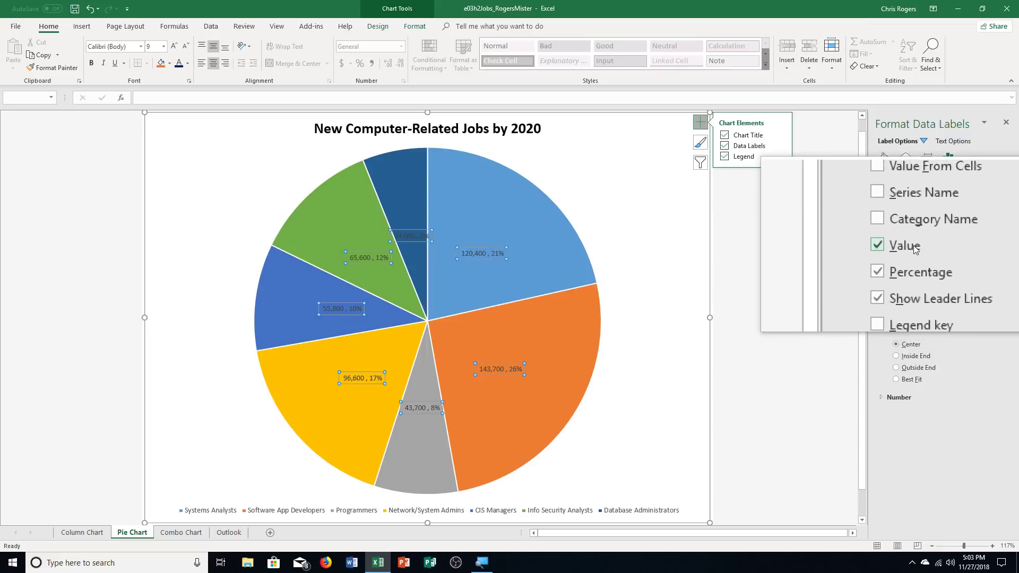
click(913, 246)
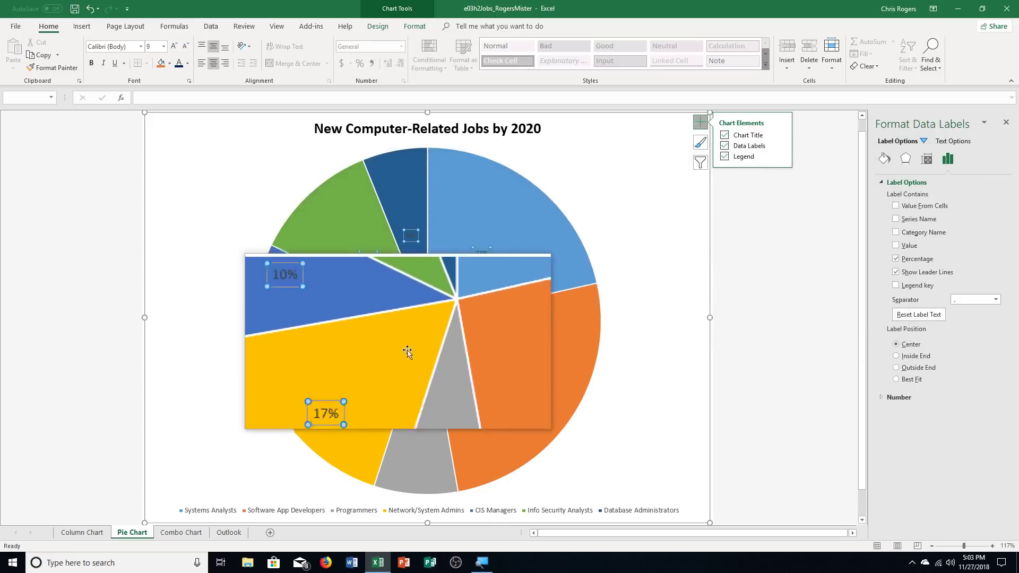
click(1002, 125)
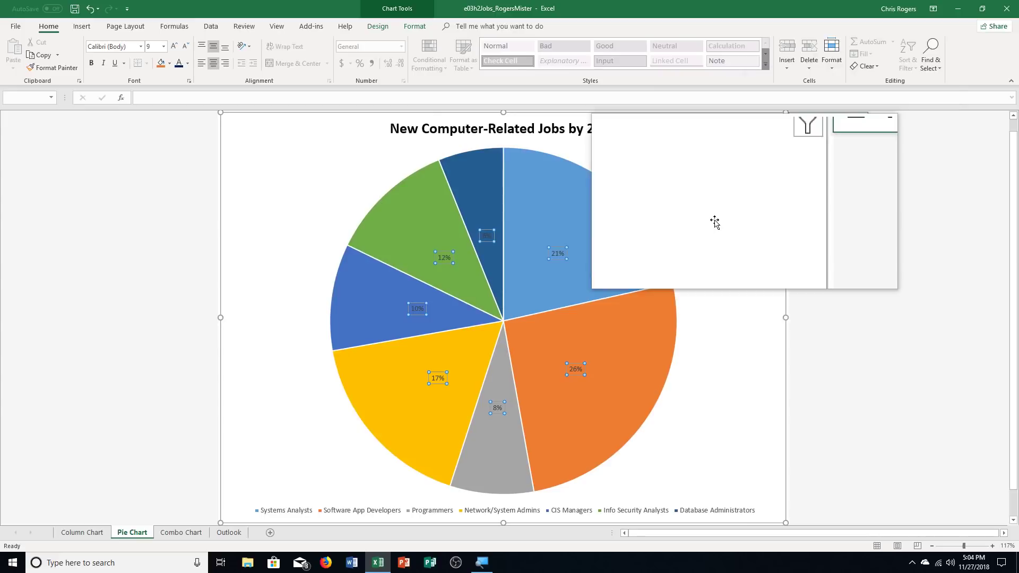
Step: Enlarge the percentage labels to 18 pt and save the workbook
click(173, 48)
click(173, 48)
click(173, 48)
click(173, 48)
click(173, 48)
click(173, 48)
click(173, 48)
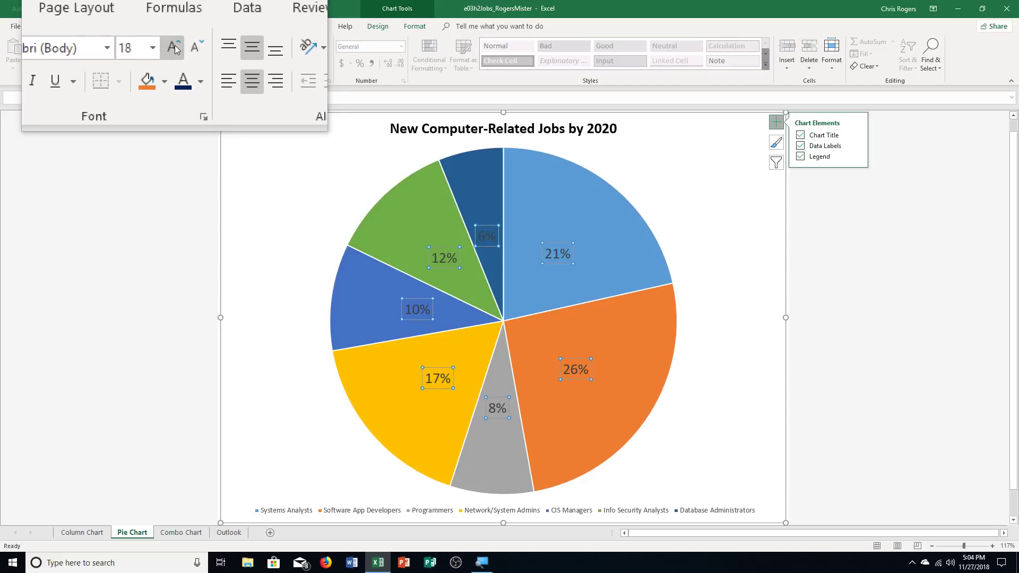
click(78, 12)
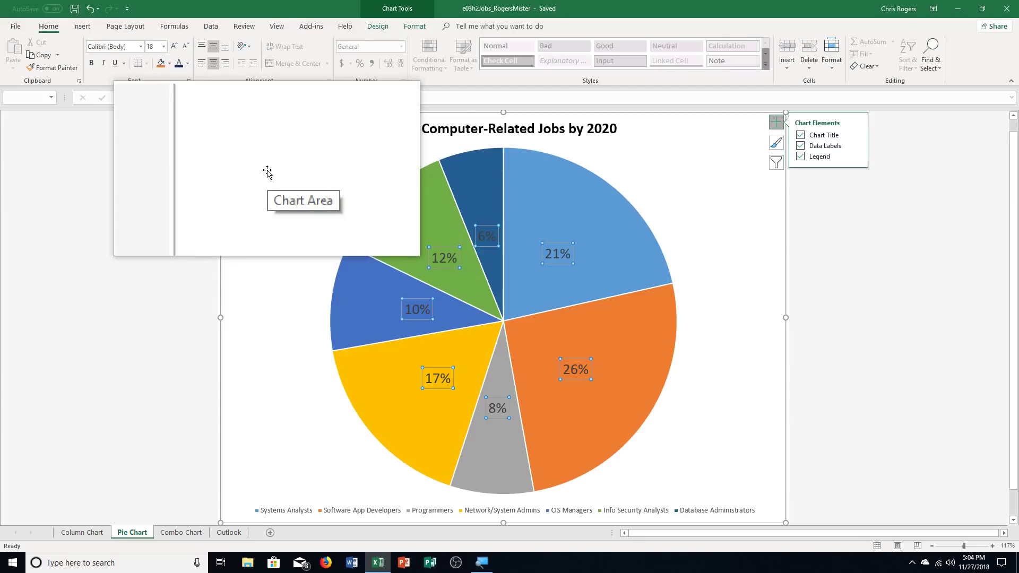
Step: Give the chart area a Picture or texture fill using the Blue tissue paper texture
double_click(266, 170)
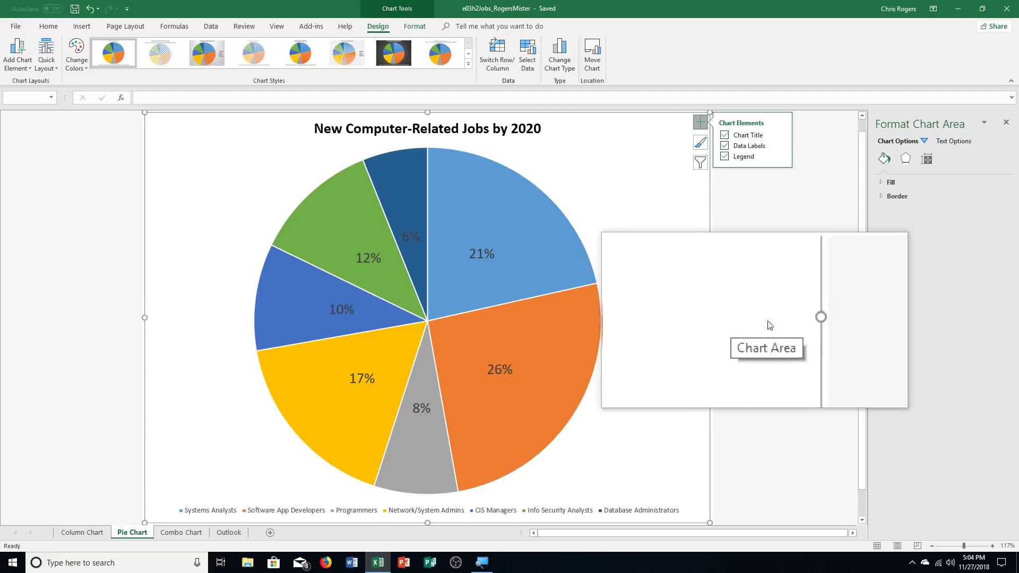
click(893, 183)
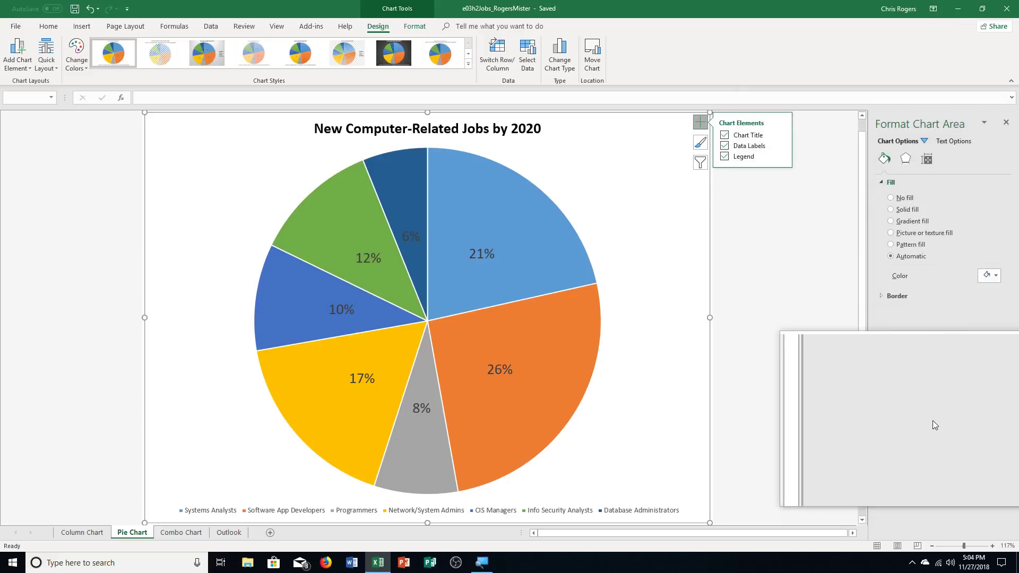
click(918, 232)
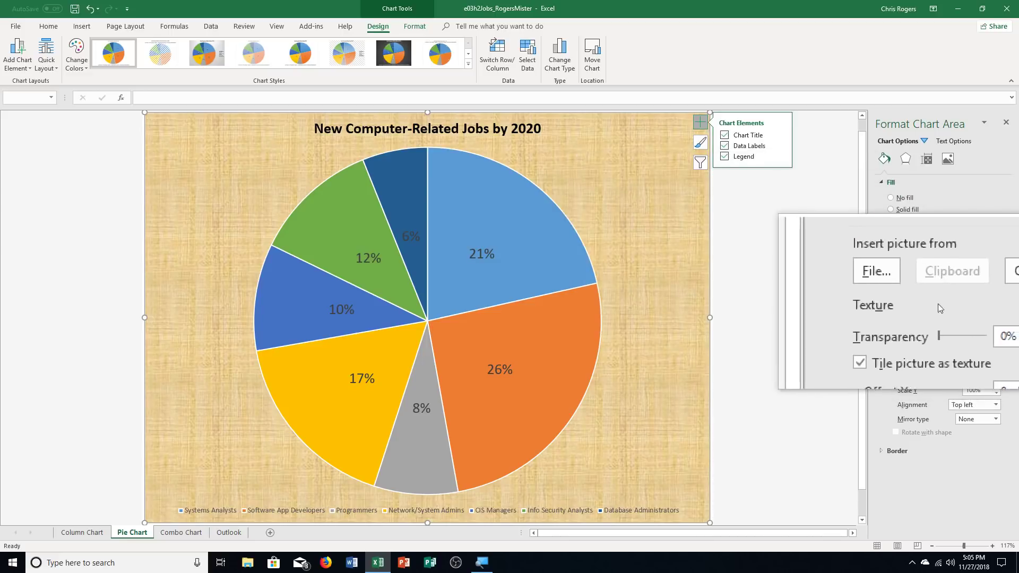
click(986, 305)
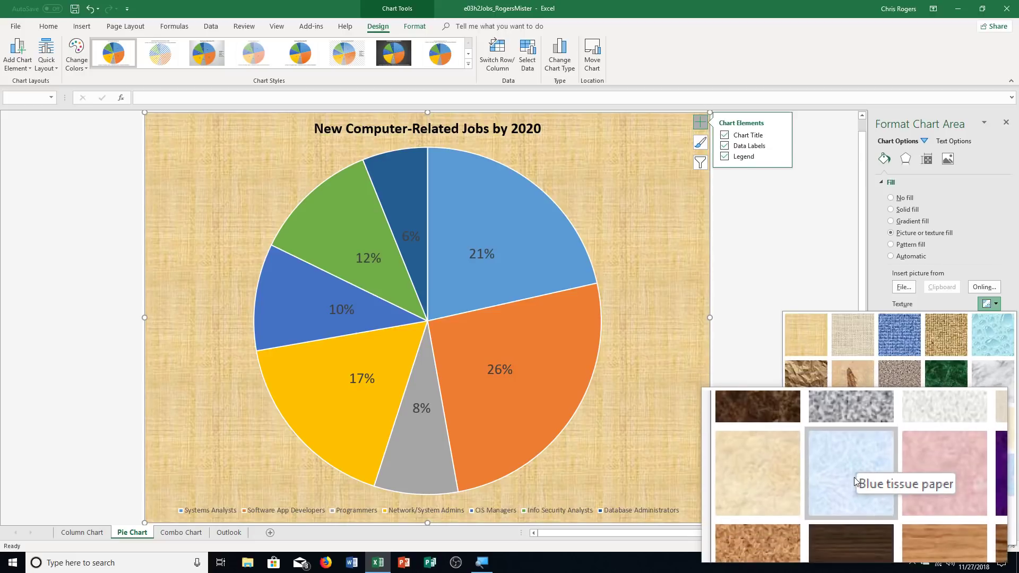
click(854, 477)
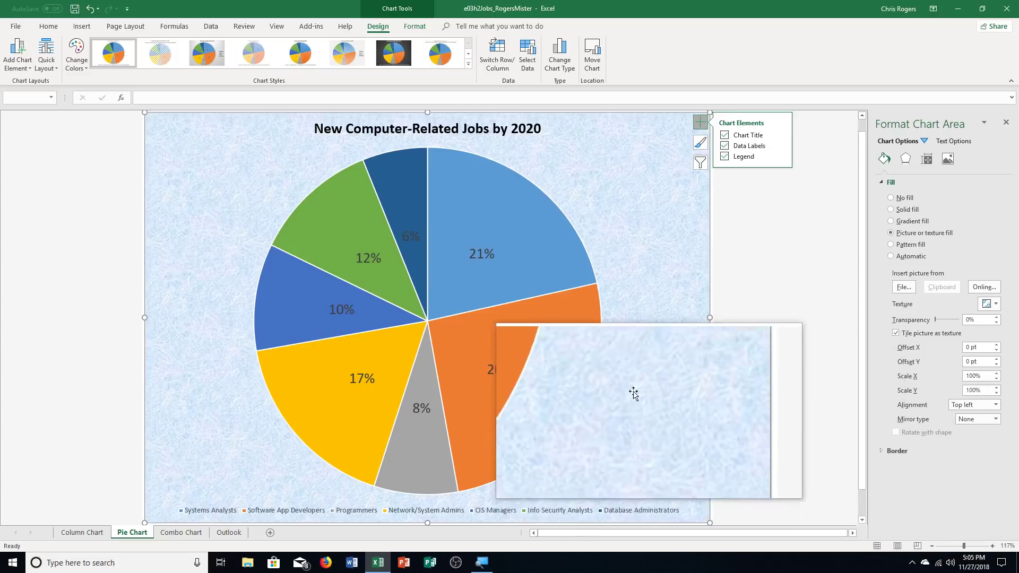
Step: Select only the 26% Software App Developers slice and give it a solid Dark Red fill
click(477, 340)
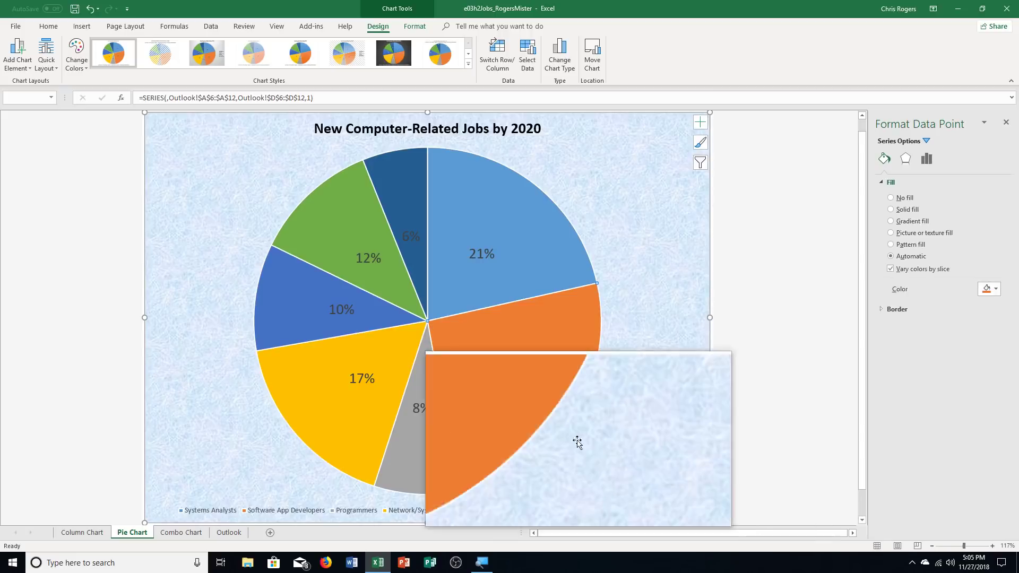
click(729, 379)
click(614, 448)
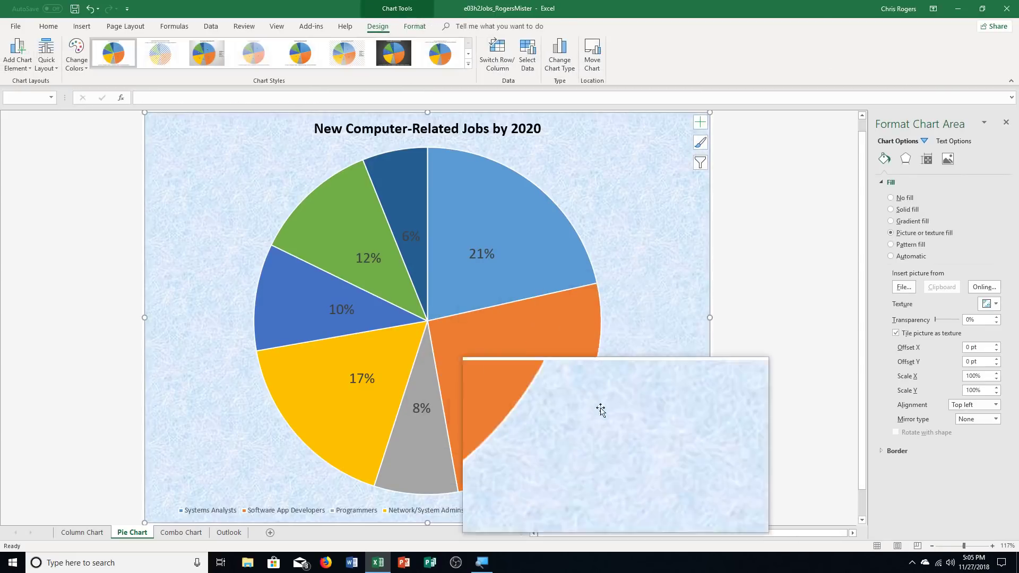
click(584, 371)
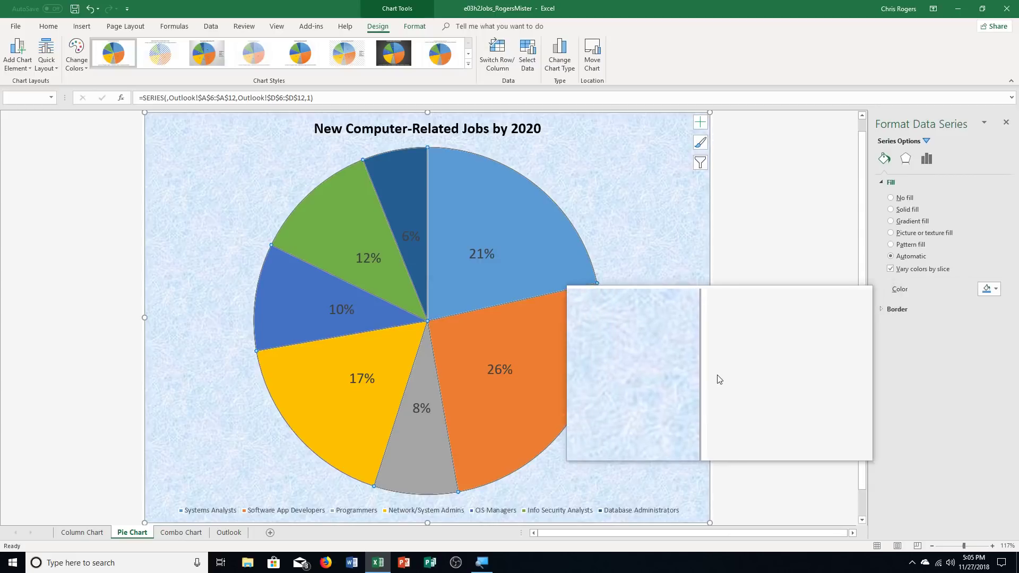
click(552, 355)
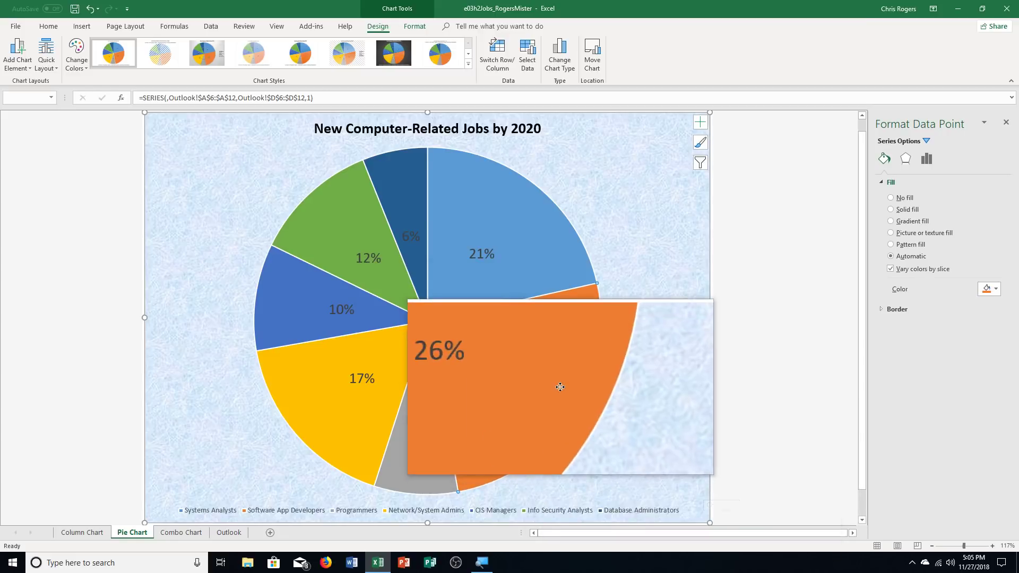
click(775, 412)
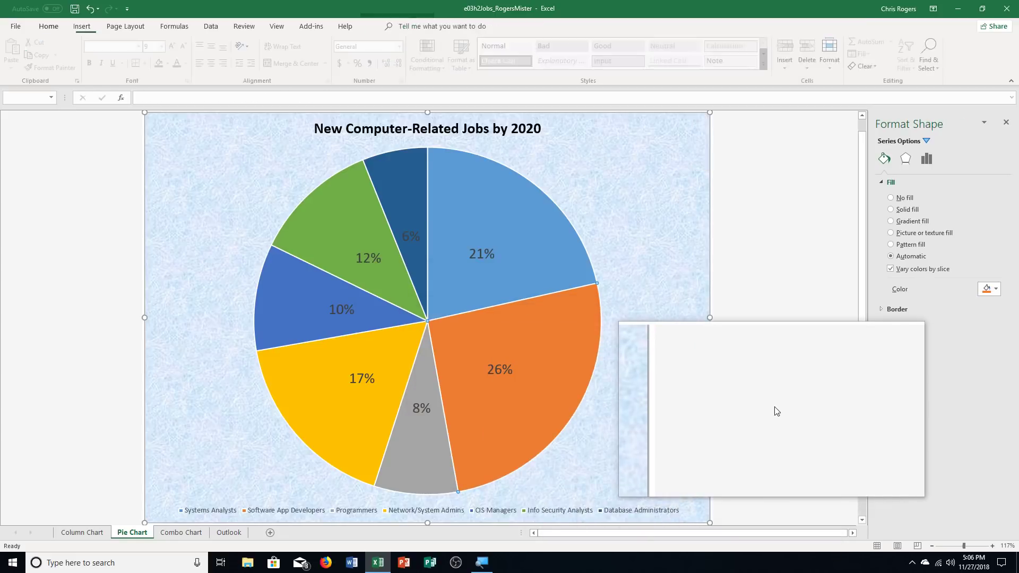
click(543, 369)
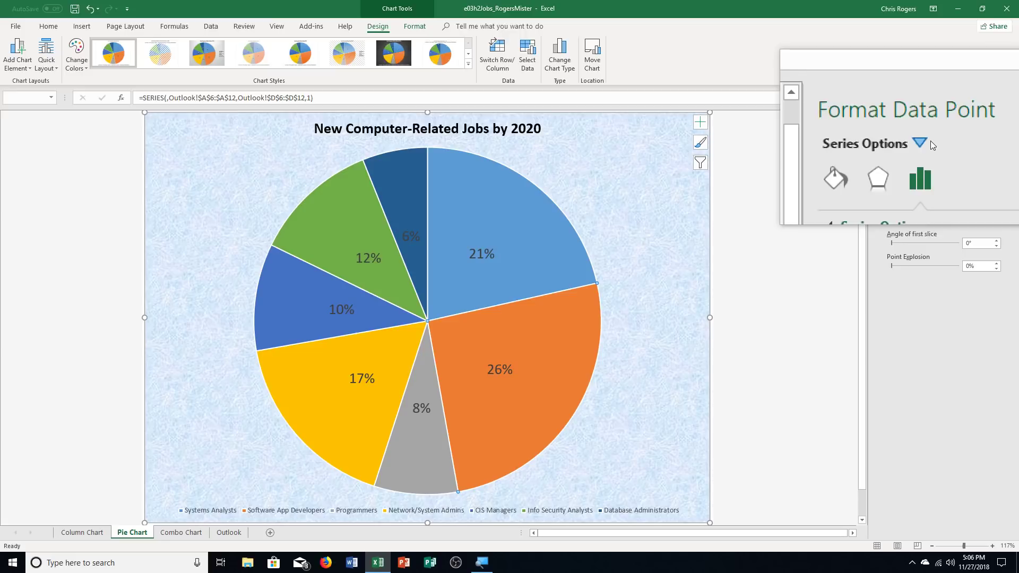
click(883, 155)
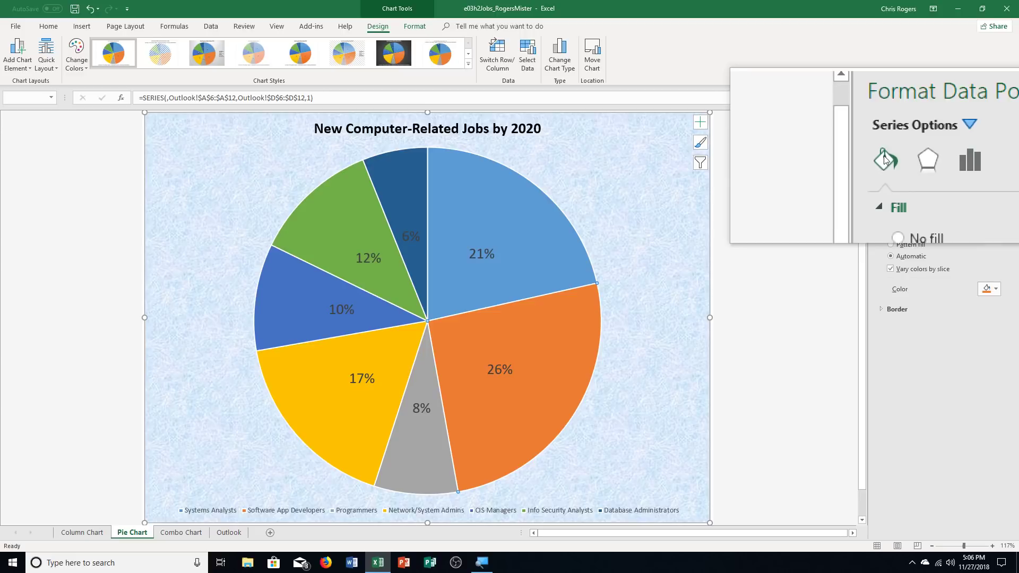
click(912, 207)
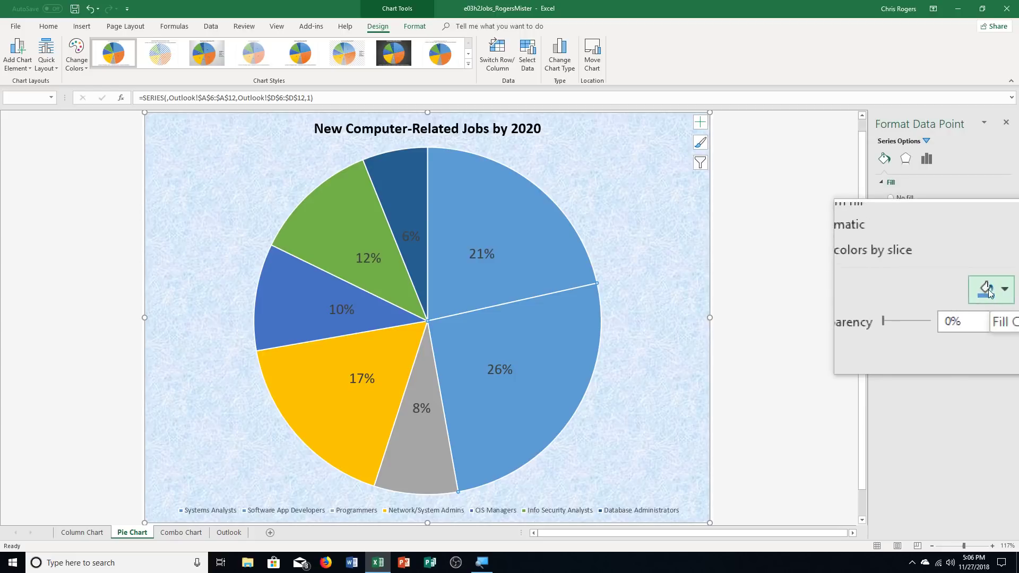
click(988, 292)
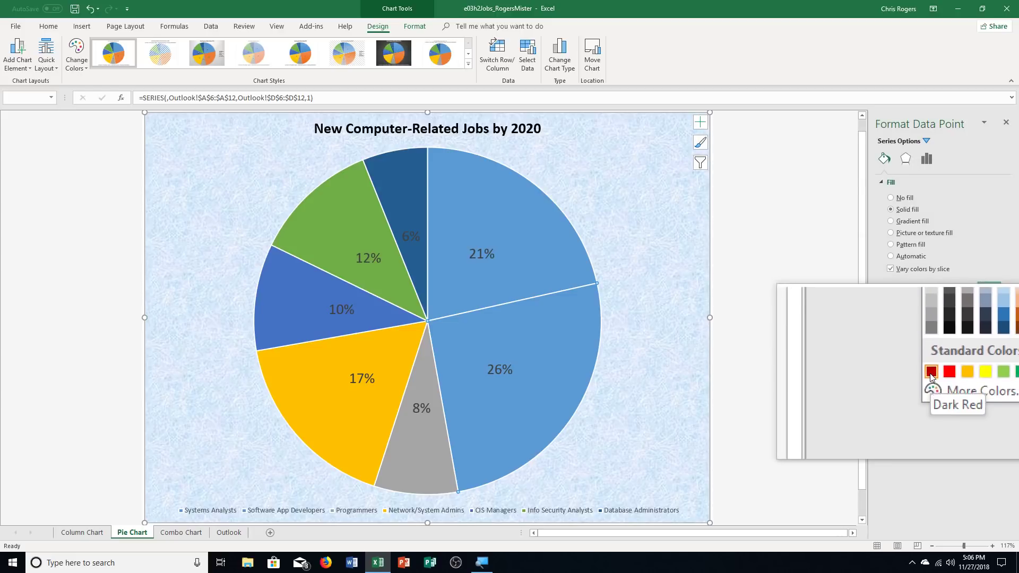
click(930, 374)
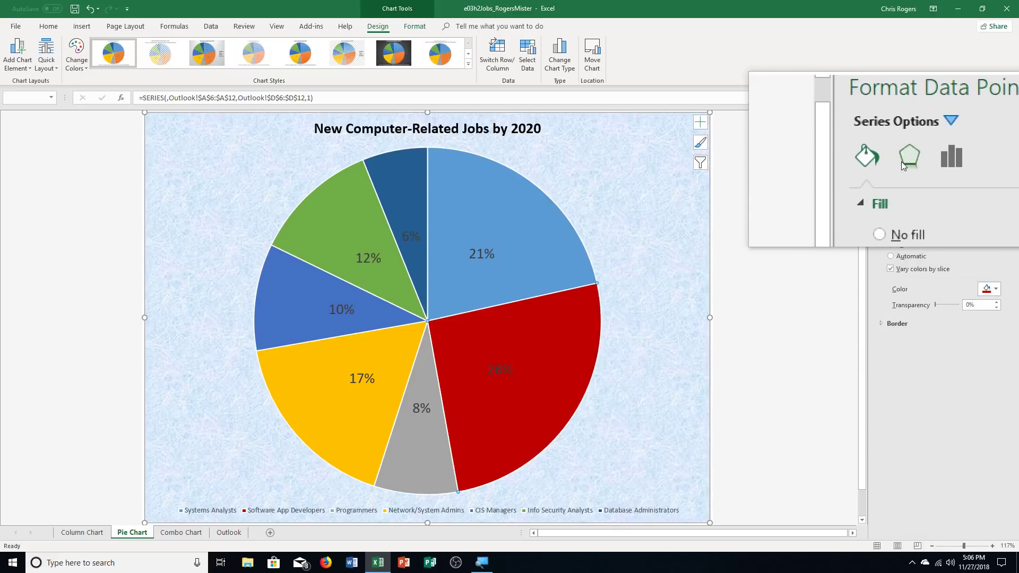
Step: Set the dark-red slice's Point Explosion to 5%, then select the dark-blue 6% slice
click(924, 160)
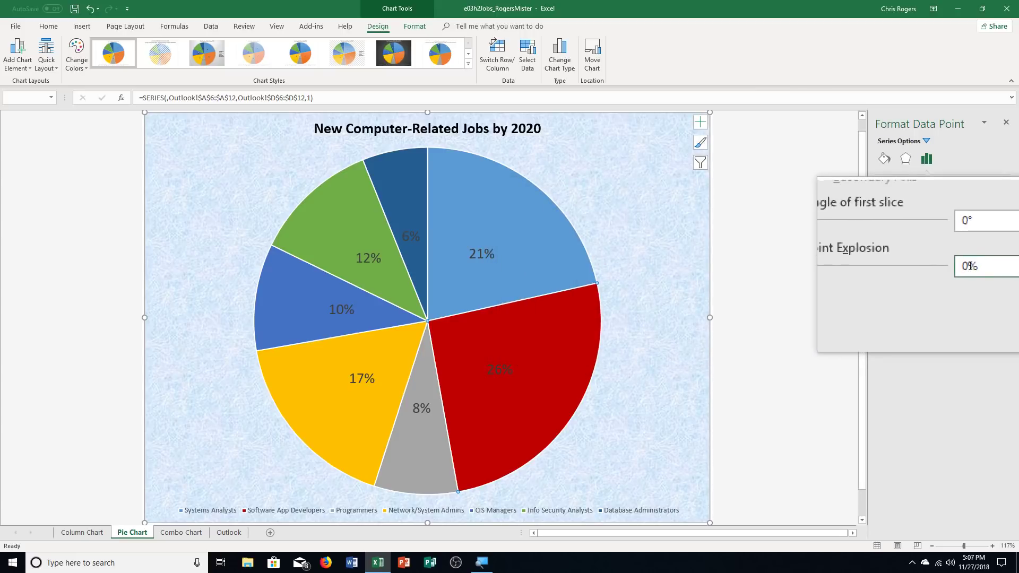
click(970, 267)
key(BackSpace)
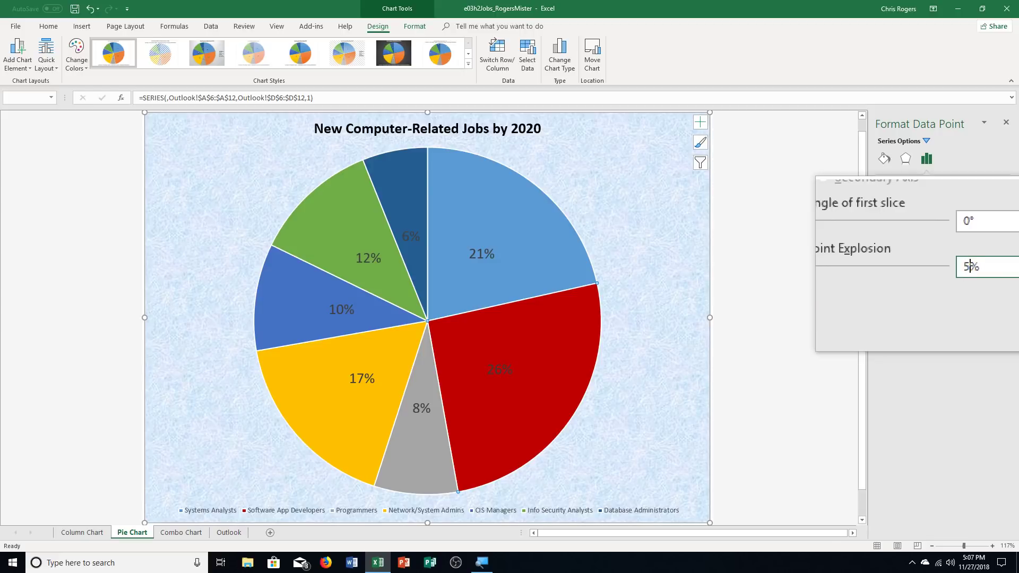
key(Return)
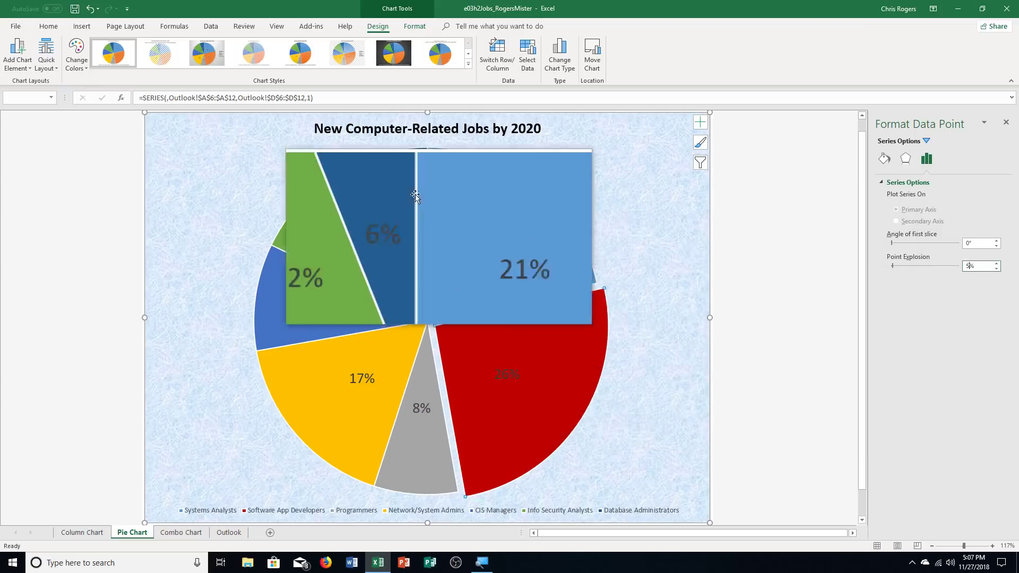
click(414, 204)
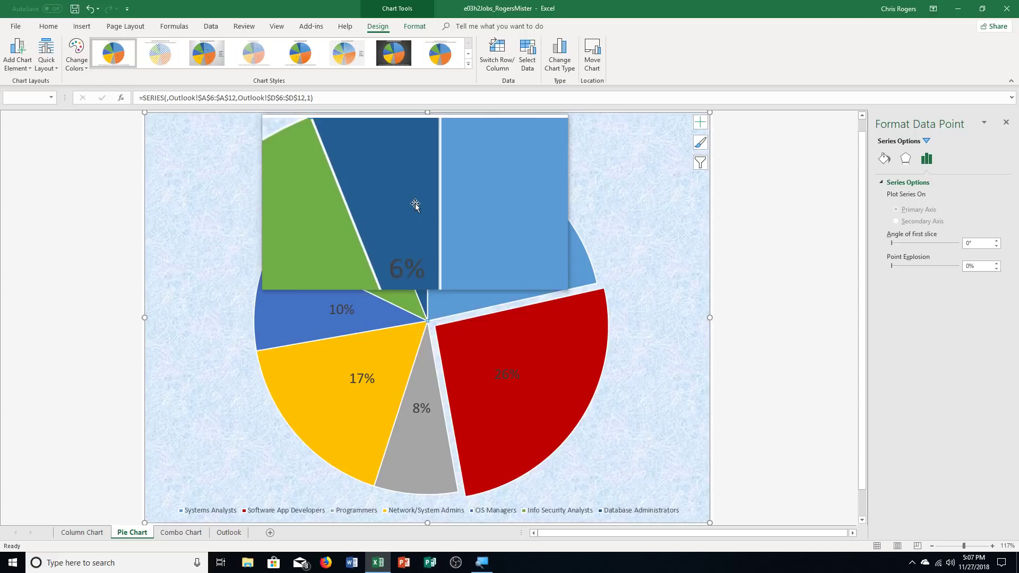
click(889, 160)
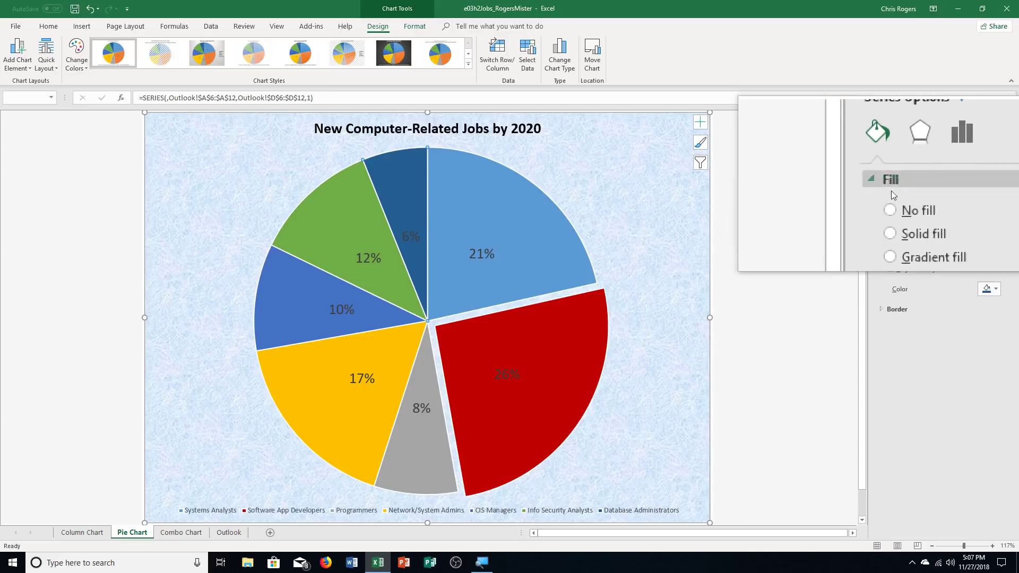
Step: Give the 6% Database Administrators slice a solid Orange fill from the theme colours
click(891, 211)
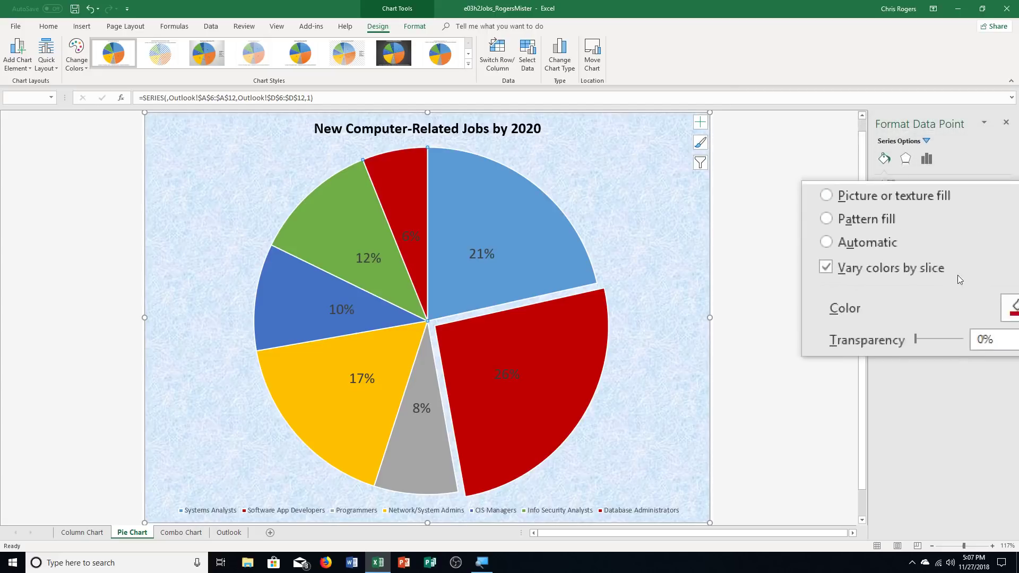
click(987, 289)
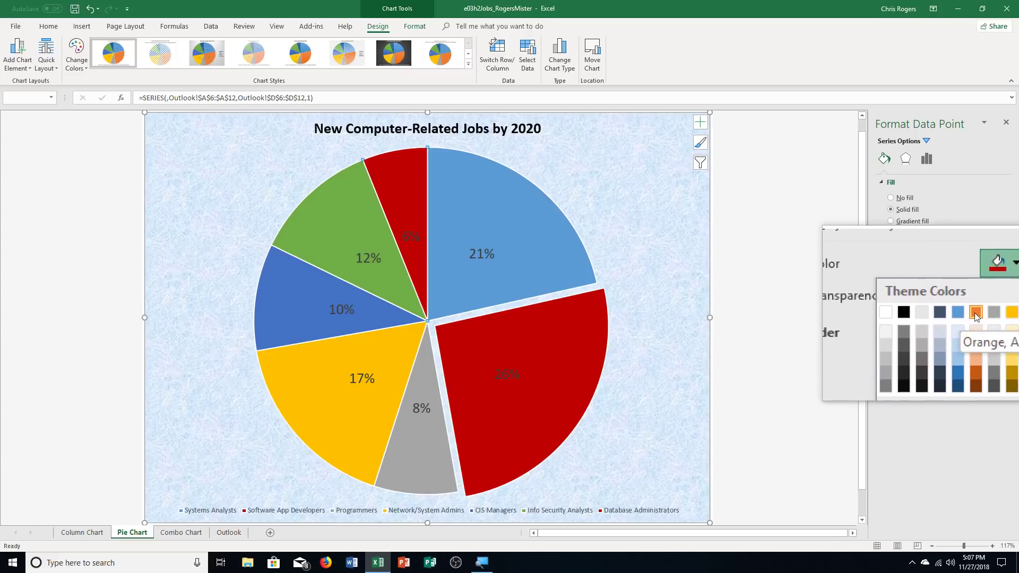
click(974, 314)
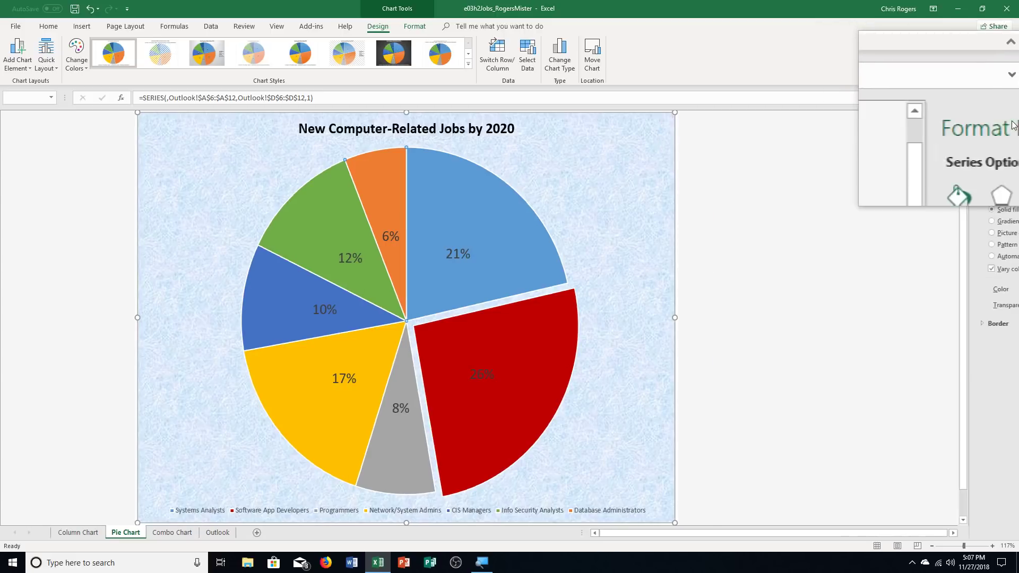
Step: Close the Format pane and save, then page through the Outlook, Combo Chart, Pie Chart and Column Chart sheets
click(1013, 116)
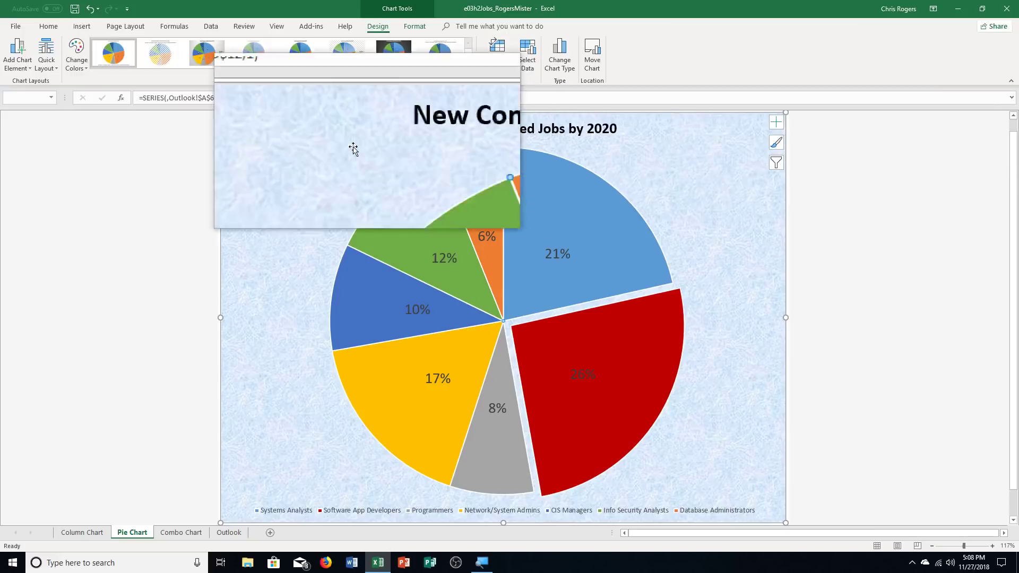
click(70, 10)
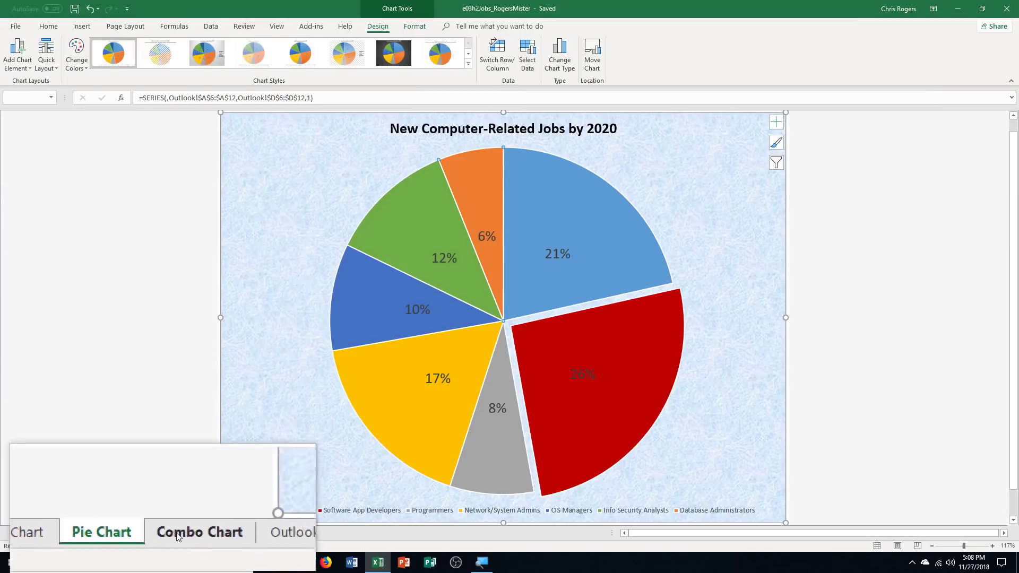
click(229, 537)
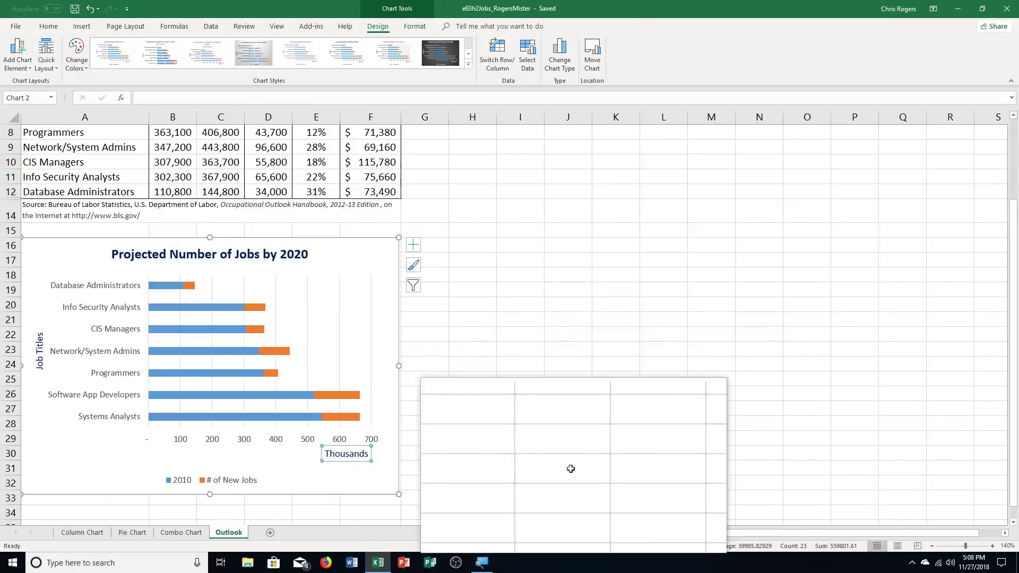
click(181, 533)
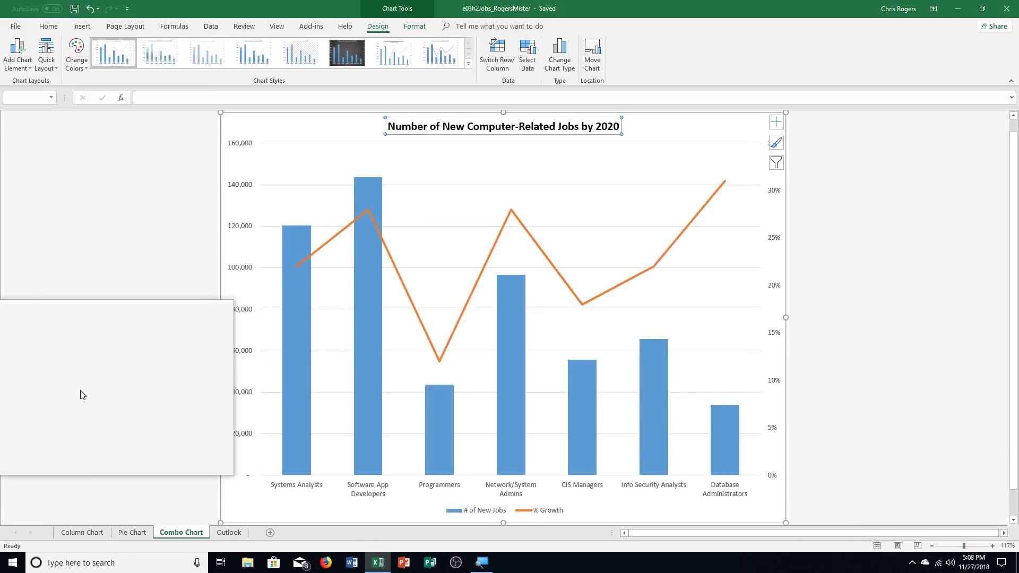
click(144, 533)
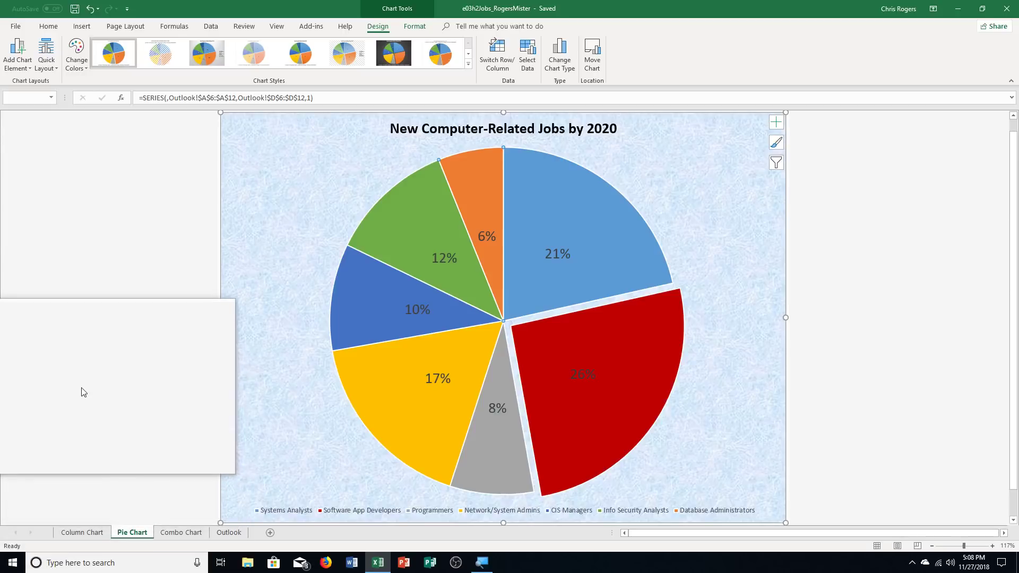
click(90, 532)
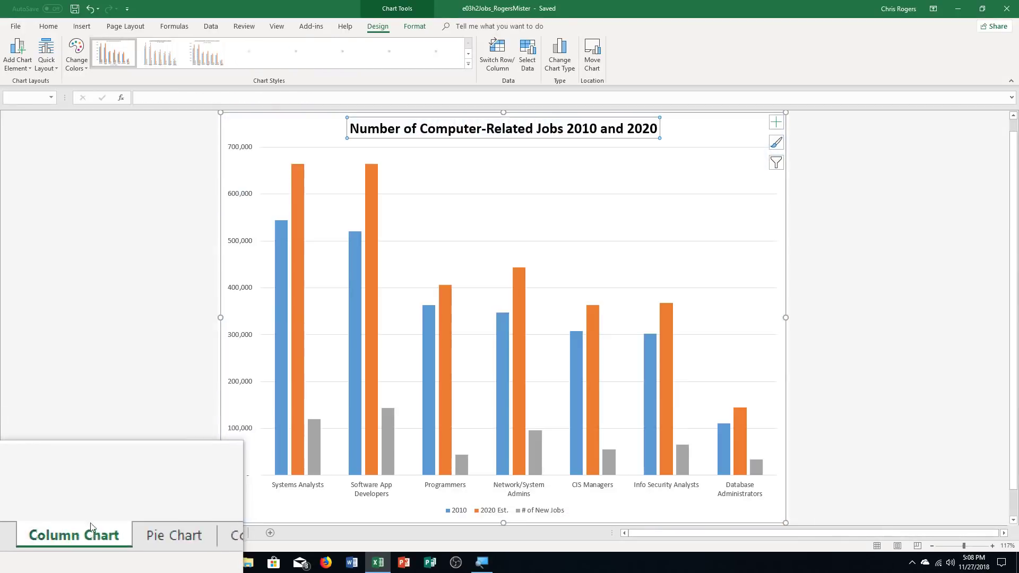